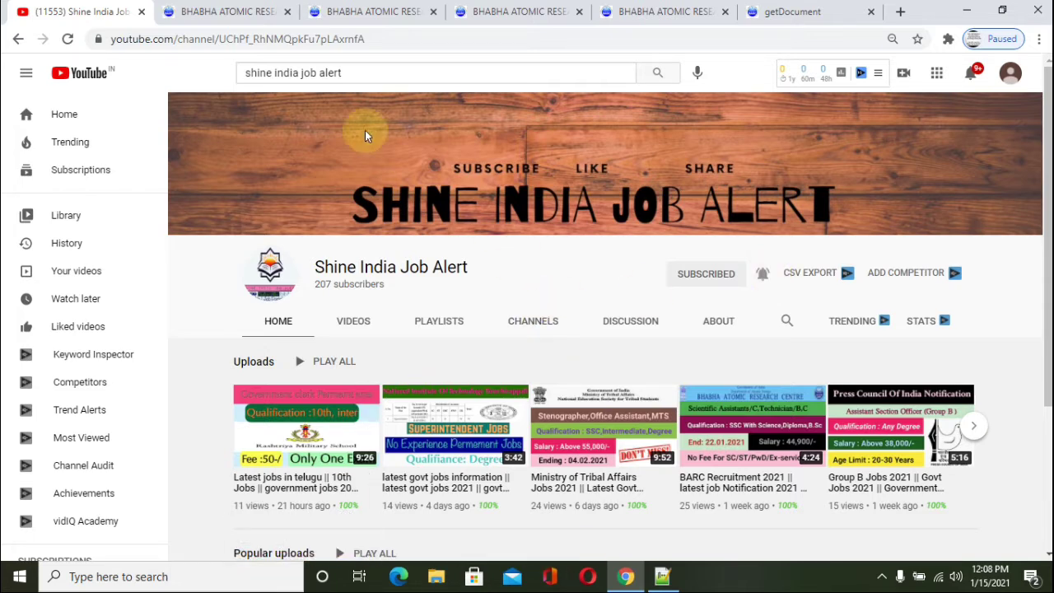
Step: Browse the BARC home page's Notifications and Latest Openings, then switch to the User Registration tab
{"action": "left_click", "coordinate": [258, 9]}
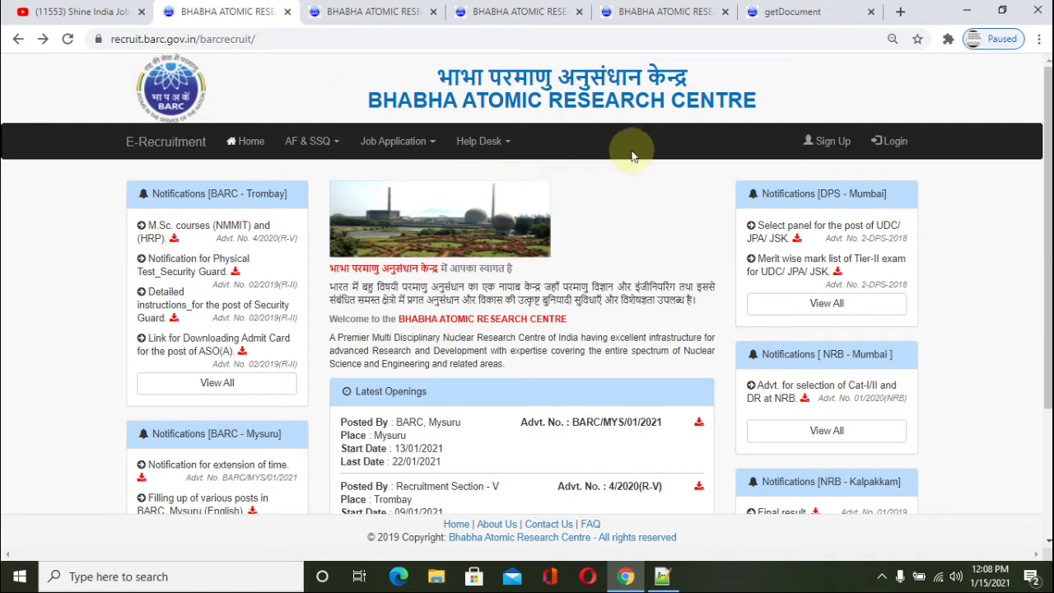
{"action": "scroll", "coordinate": [207, 350], "scroll_direction": "down", "scroll_amount": 1}
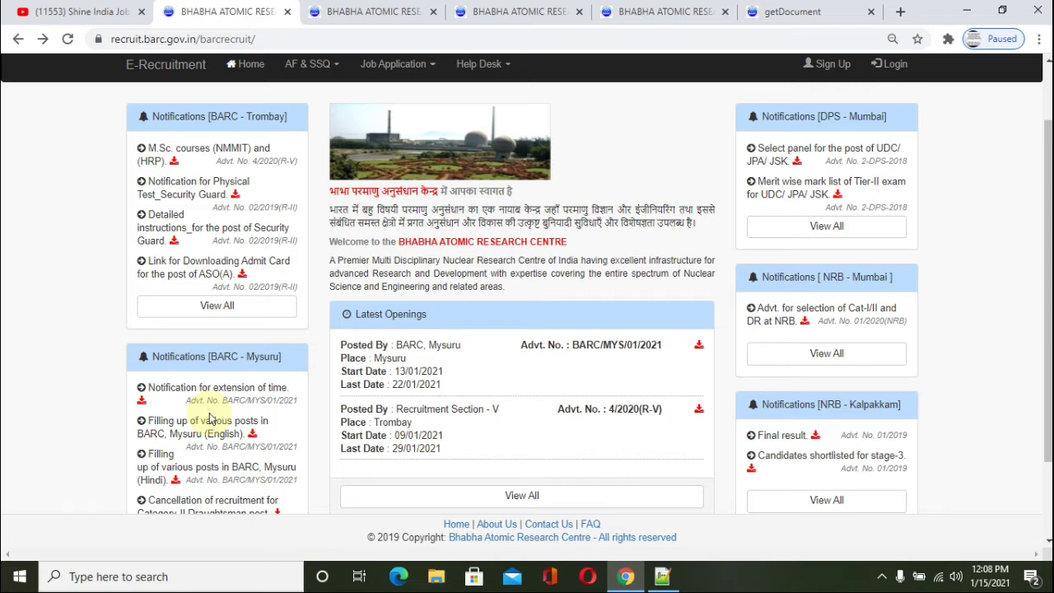
{"action": "scroll", "coordinate": [331, 310], "scroll_direction": "up", "scroll_amount": 1}
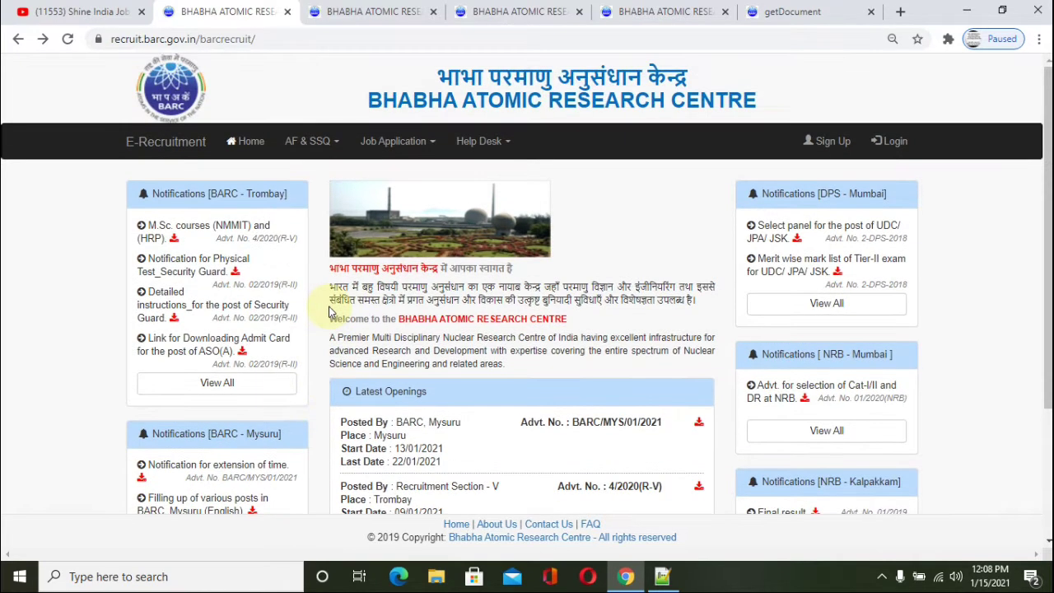
{"action": "scroll", "coordinate": [331, 336], "scroll_direction": "down", "scroll_amount": 1}
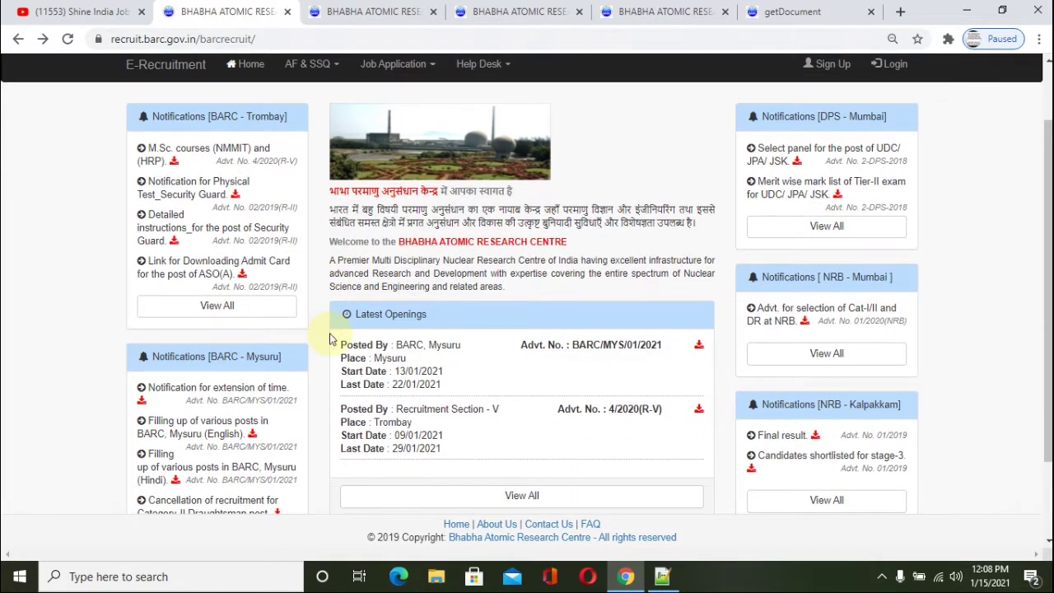
{"action": "scroll", "coordinate": [332, 338], "scroll_direction": "up", "scroll_amount": 1}
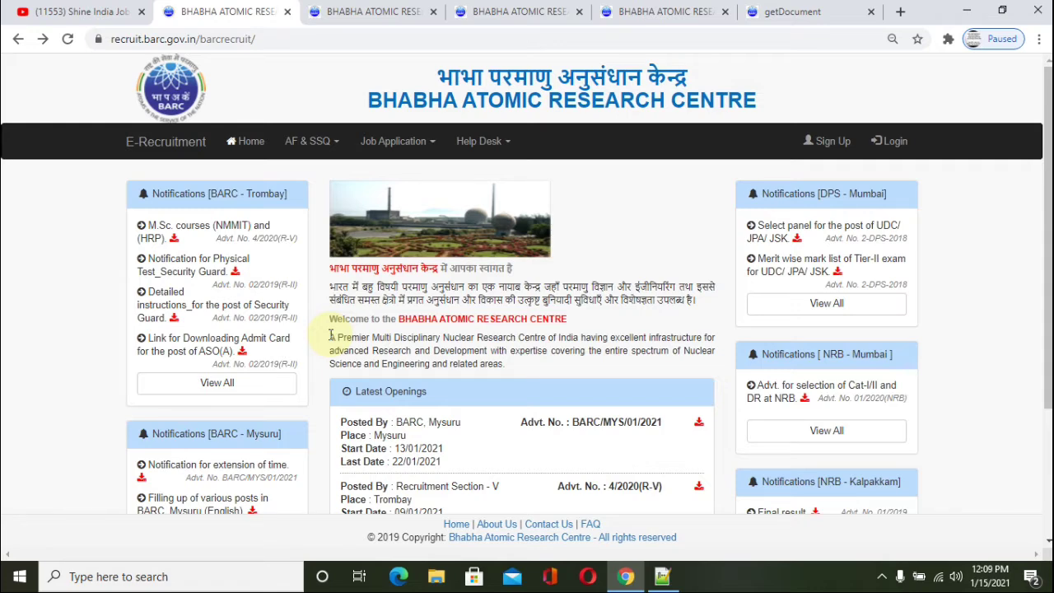
{"action": "scroll", "coordinate": [331, 335], "scroll_direction": "down", "scroll_amount": 2}
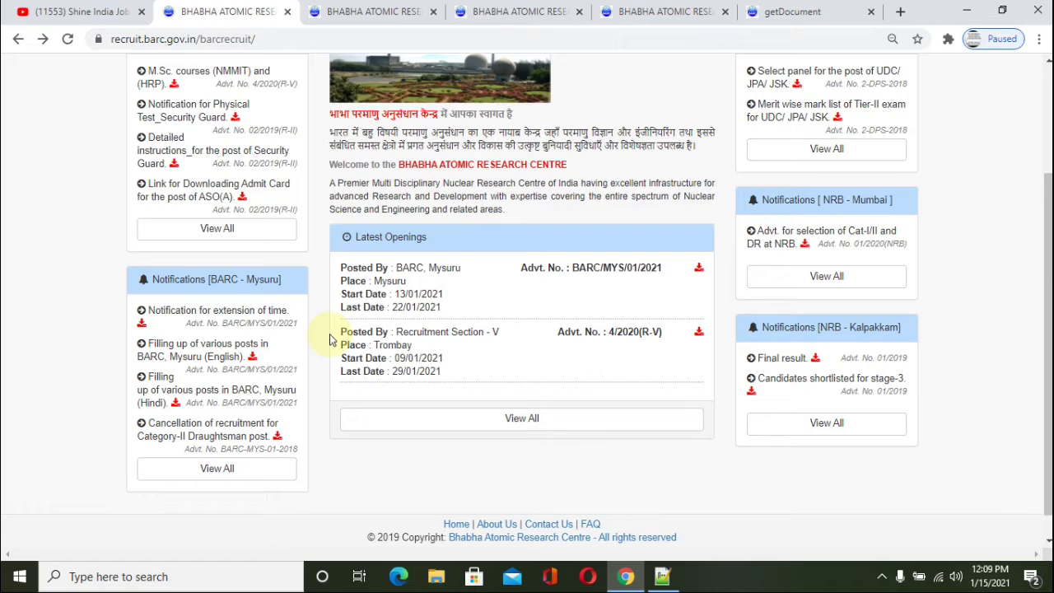
{"action": "scroll", "coordinate": [332, 339], "scroll_direction": "up", "scroll_amount": 2}
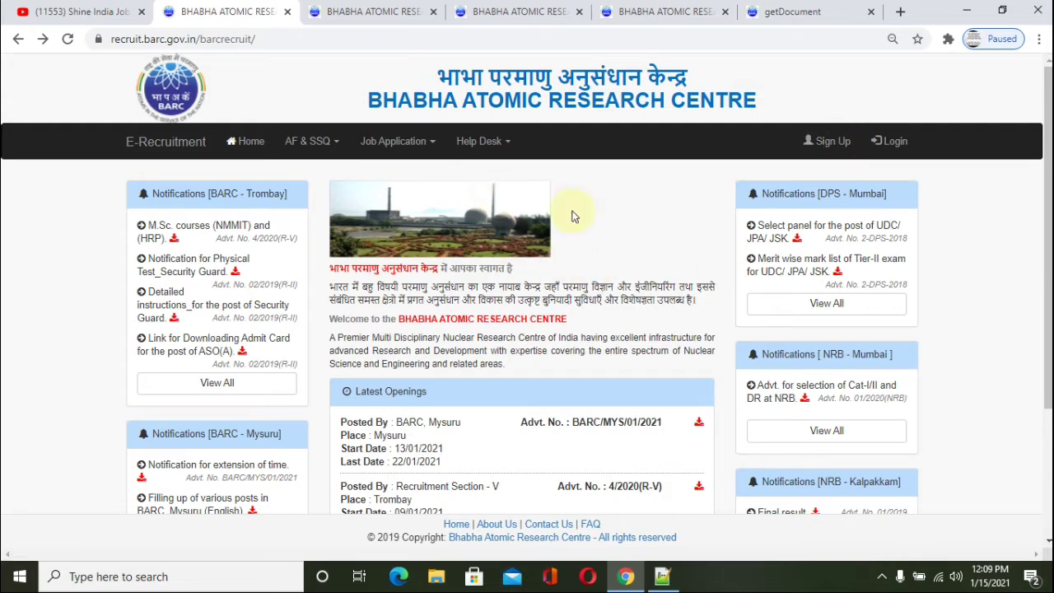
{"action": "left_click", "coordinate": [411, 11]}
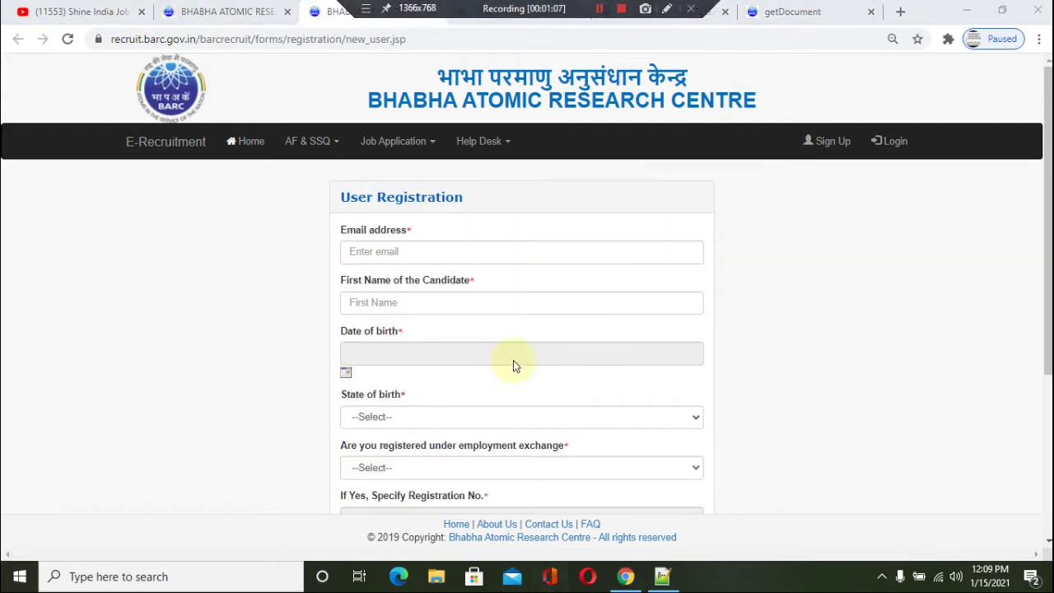
Step: Look through the registration form and check the employment exchange choices without answering
{"action": "scroll", "coordinate": [486, 333], "scroll_direction": "down", "scroll_amount": 1}
{"action": "scroll", "coordinate": [485, 327], "scroll_direction": "down", "scroll_amount": 1}
{"action": "scroll", "coordinate": [467, 276], "scroll_direction": "down", "scroll_amount": 1}
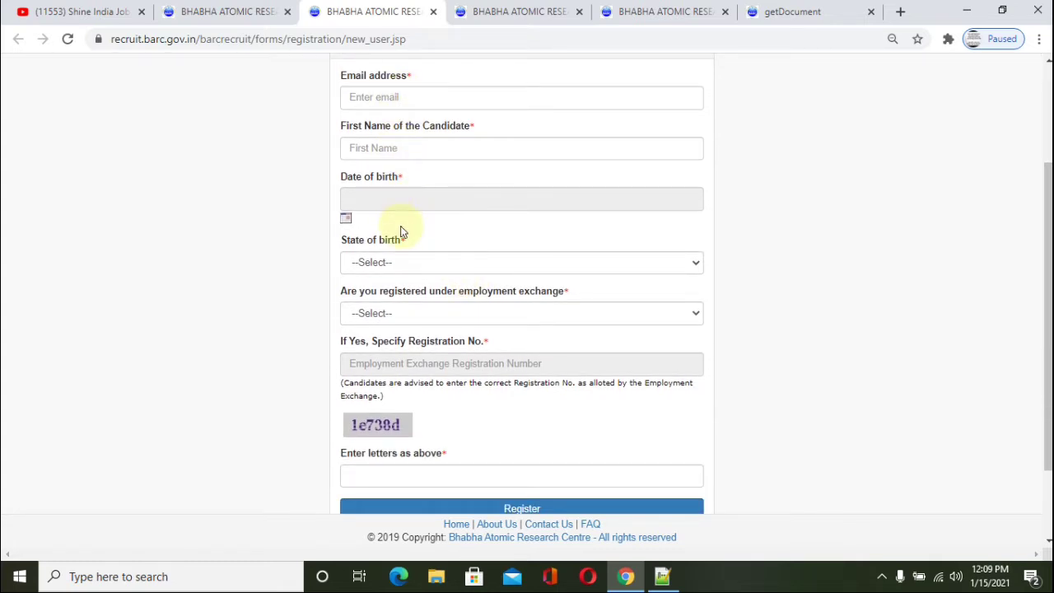
{"action": "left_click", "coordinate": [414, 318]}
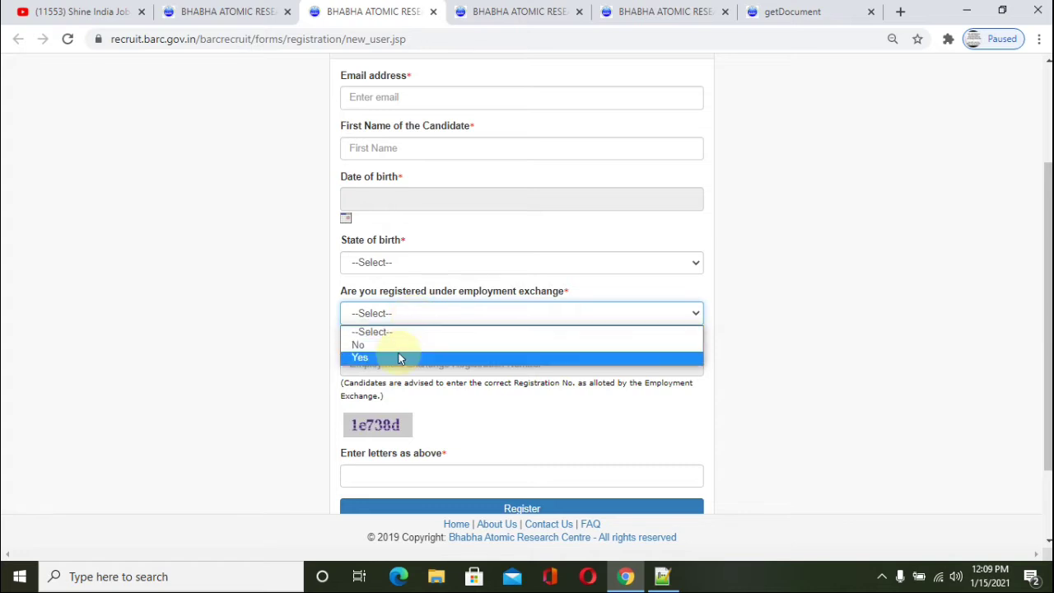
{"action": "left_click", "coordinate": [813, 349]}
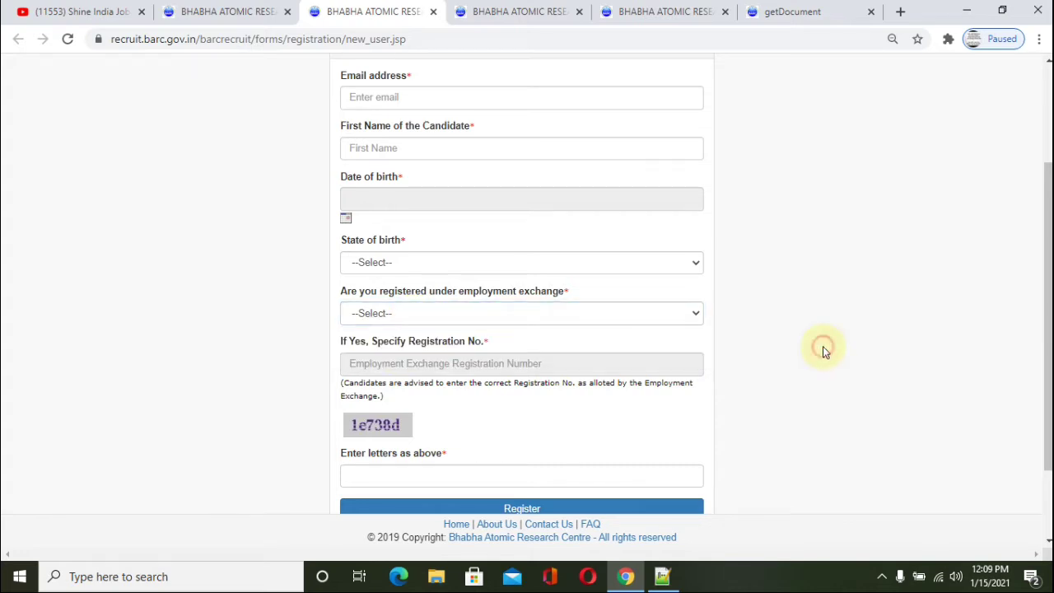
{"action": "scroll", "coordinate": [522, 346], "scroll_direction": "down", "scroll_amount": 2}
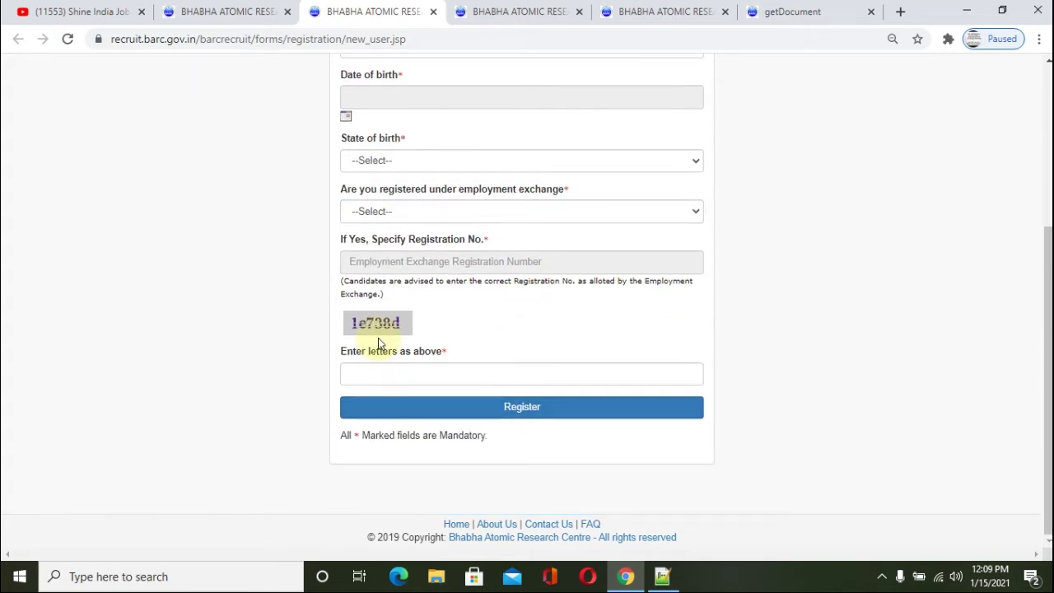
Step: Try submitting the empty registration form, then switch to the Login Here tab
{"action": "left_click", "coordinate": [512, 411]}
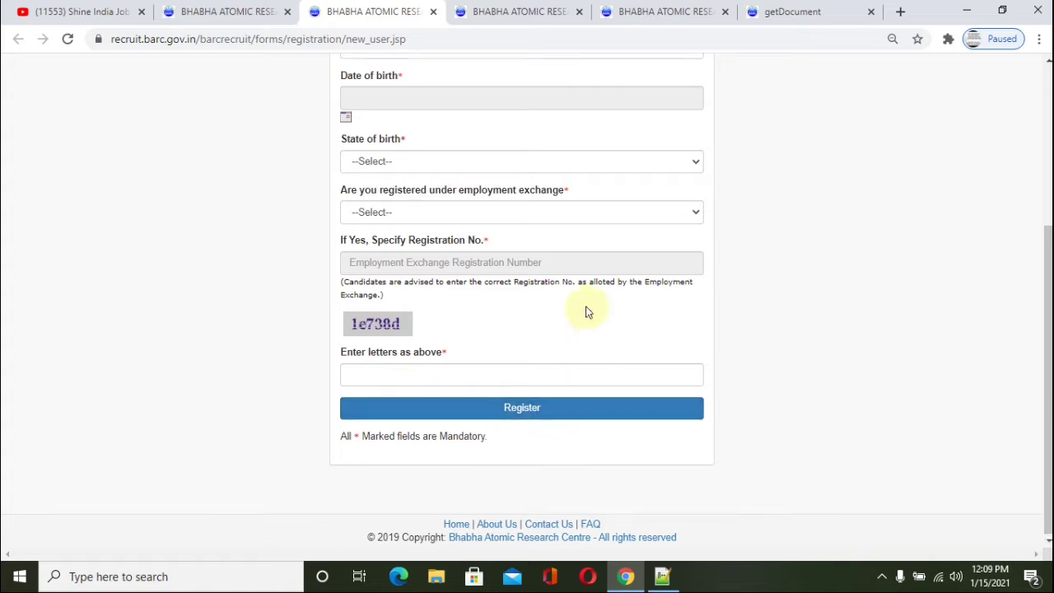
{"action": "scroll", "coordinate": [587, 311], "scroll_direction": "up", "scroll_amount": 3}
{"action": "scroll", "coordinate": [586, 312], "scroll_direction": "up", "scroll_amount": 2}
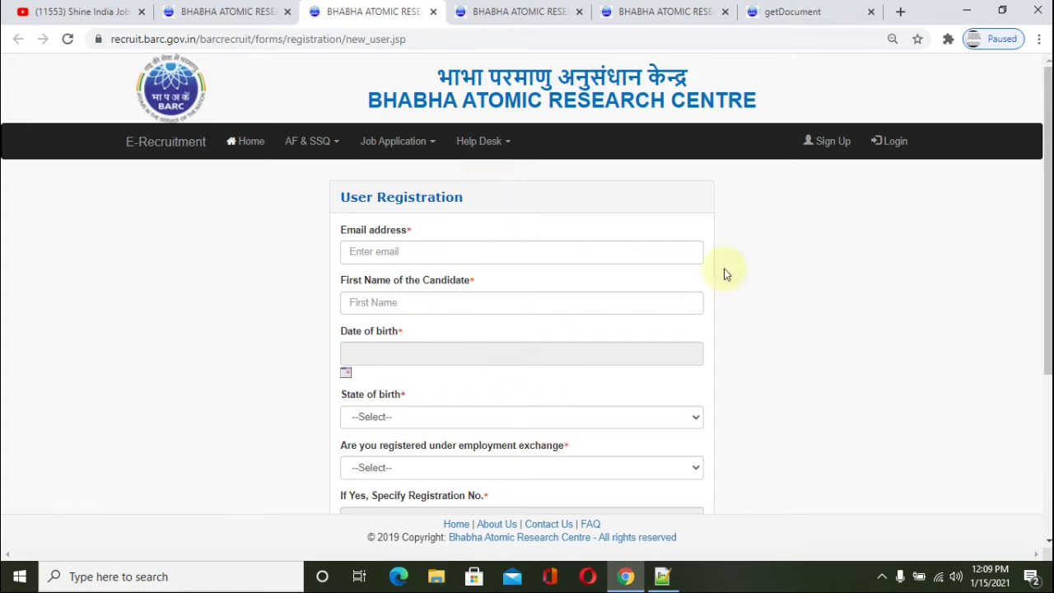
{"action": "left_click", "coordinate": [509, 11]}
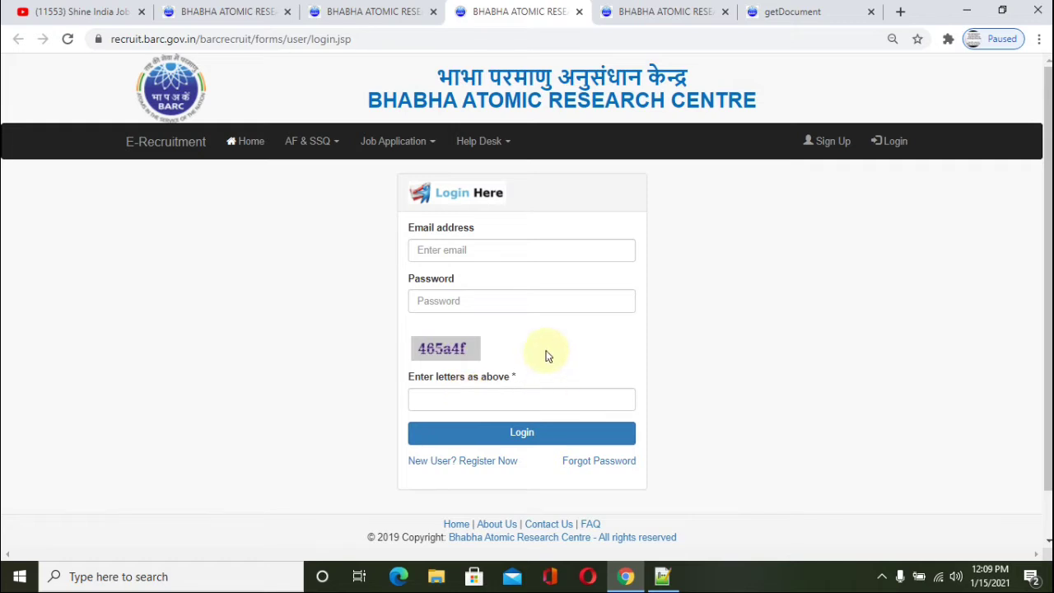
Step: On the logged-in account tab, start Apply Online under Online Application and list the advertisement numbers
{"action": "key", "text": "ctrl+Tab"}
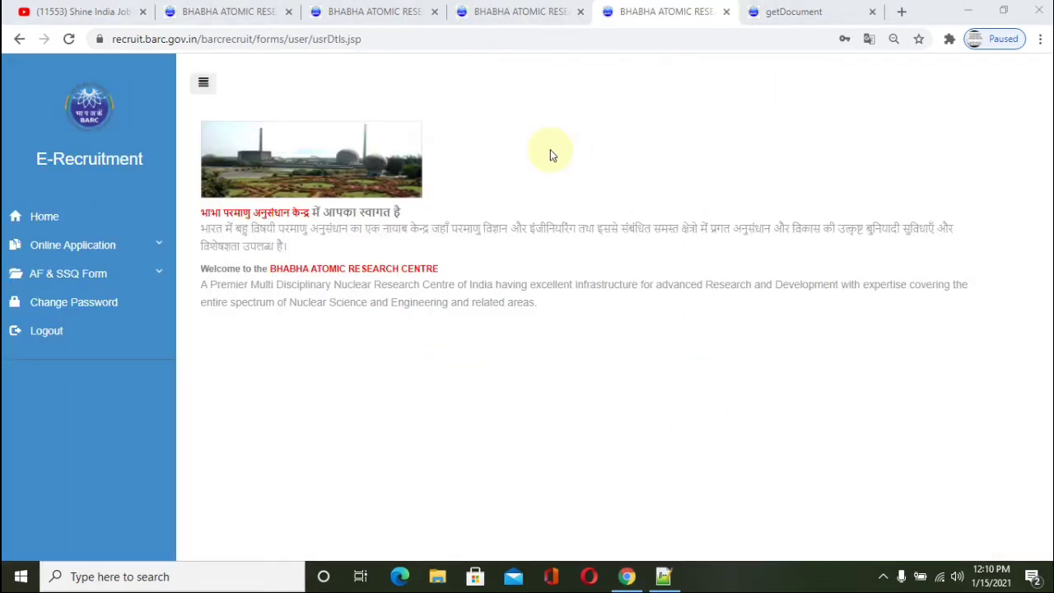
{"action": "left_click", "coordinate": [102, 252]}
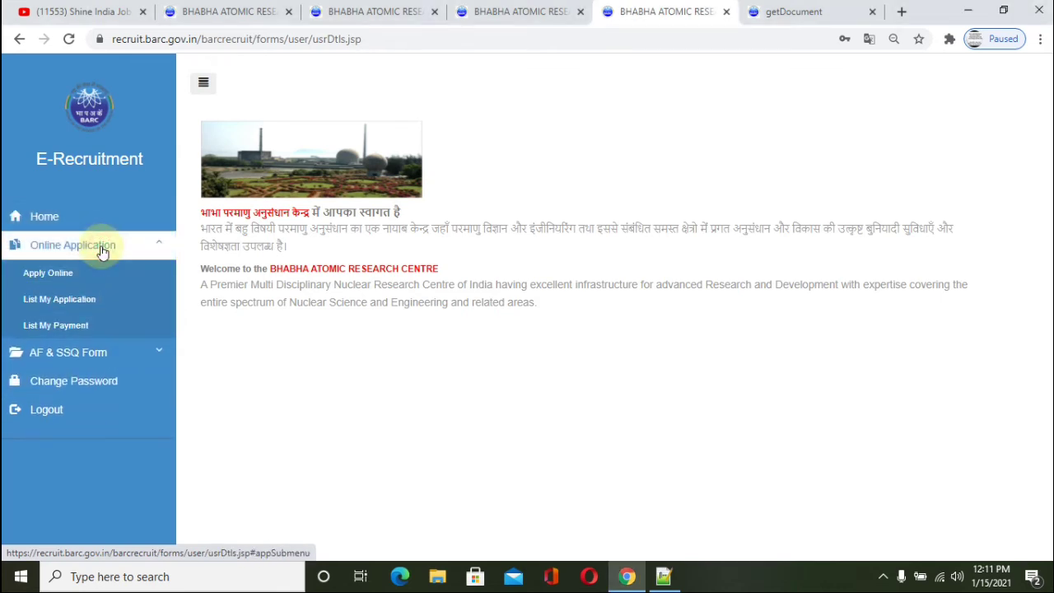
{"action": "left_click", "coordinate": [31, 275]}
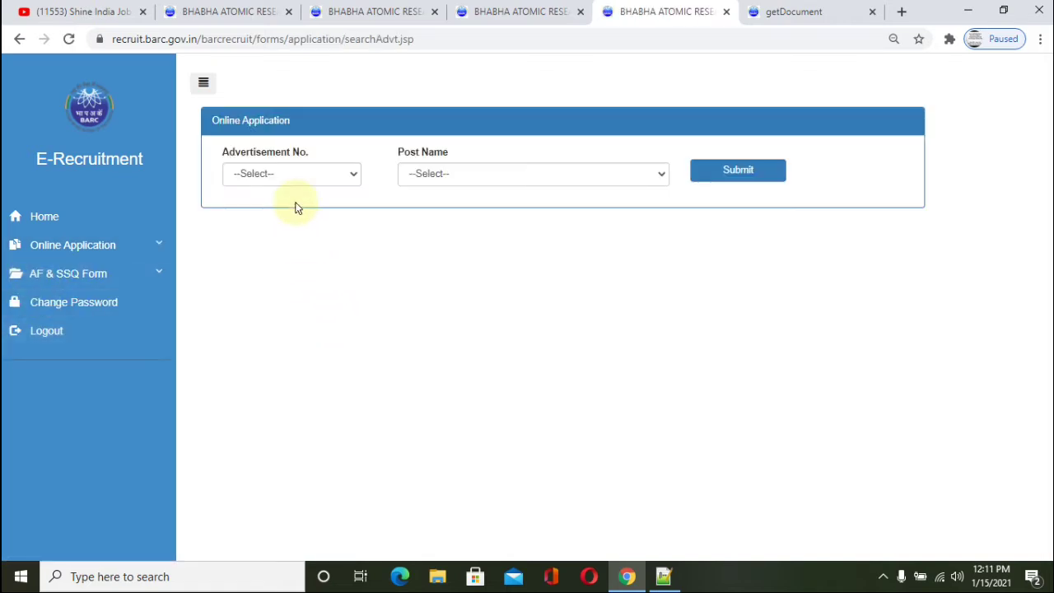
{"action": "left_click", "coordinate": [284, 177]}
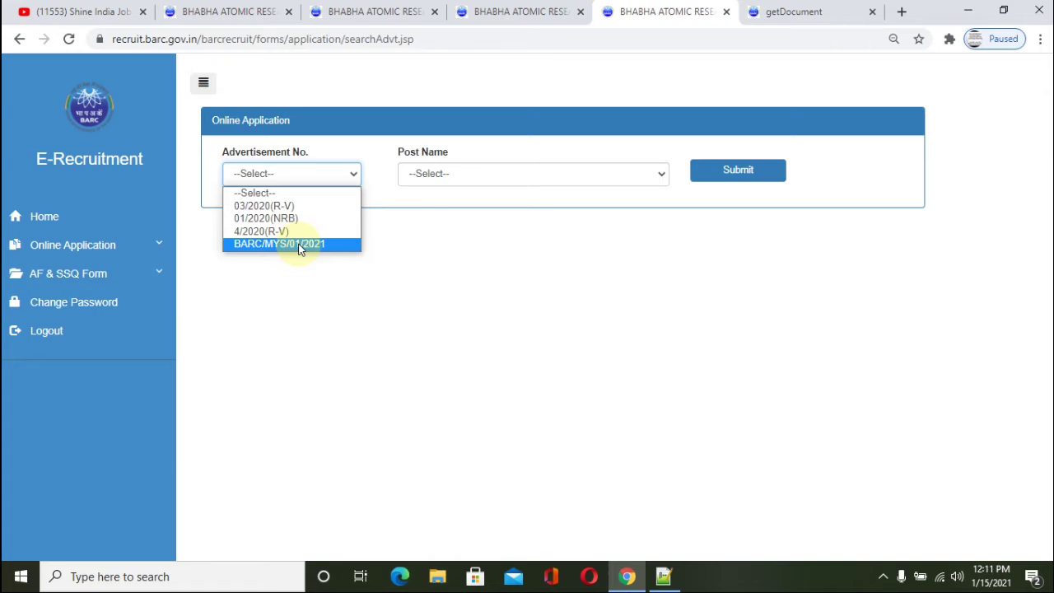
Step: Choose advertisement BARC/MYS/01/2021, check its post list, then view the advertisement PDF
{"action": "left_click", "coordinate": [299, 250]}
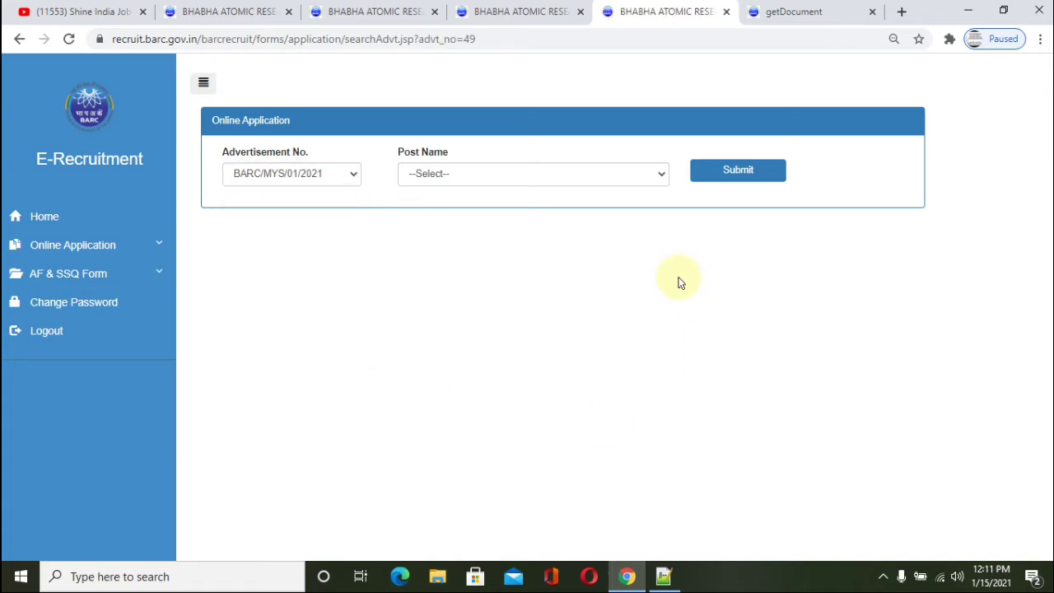
{"action": "left_click", "coordinate": [621, 177]}
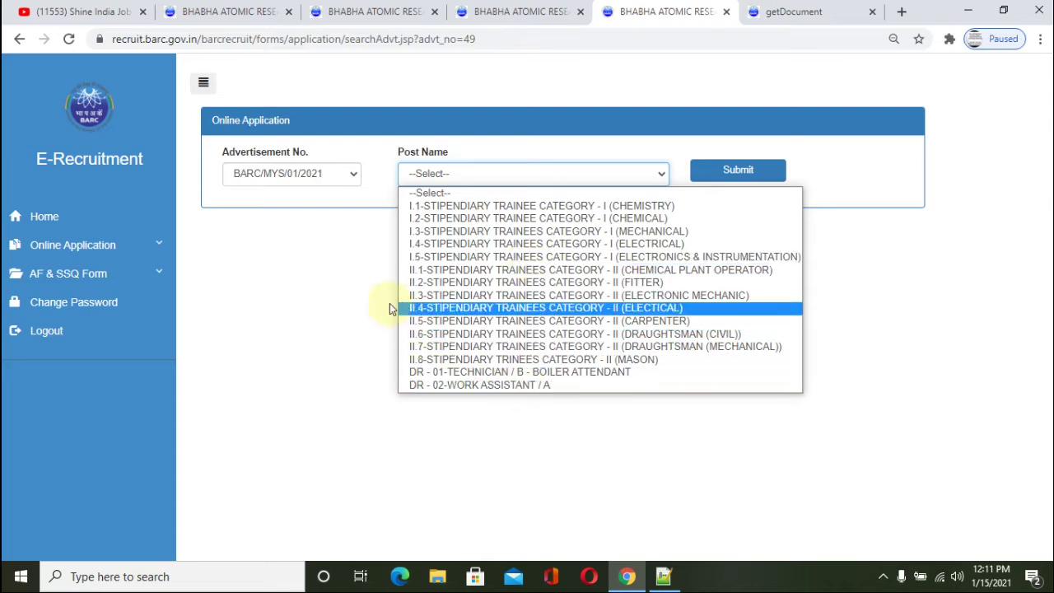
{"action": "left_click", "coordinate": [340, 284]}
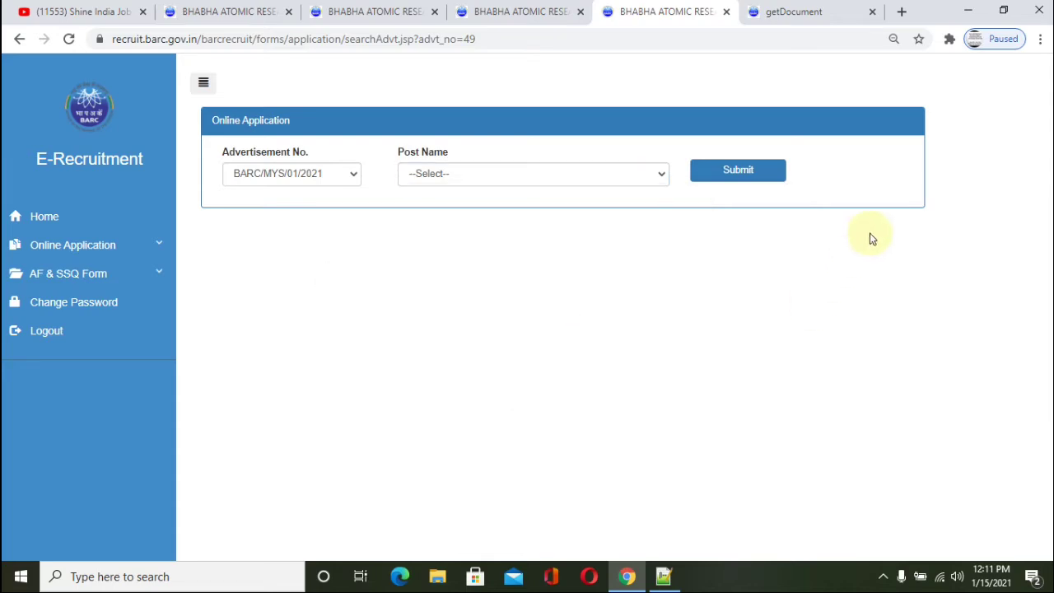
{"action": "left_click", "coordinate": [804, 10]}
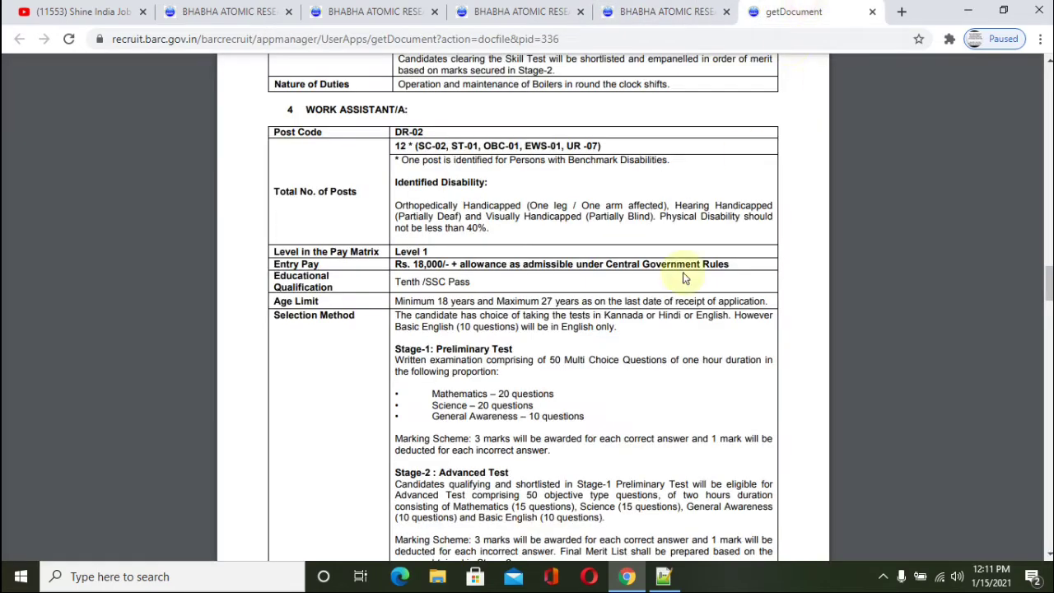
Step: Check the WORK ASSISTANT/A section in the PDF, then list the posts on the application form
{"action": "scroll", "coordinate": [461, 354], "scroll_direction": "up", "scroll_amount": 1}
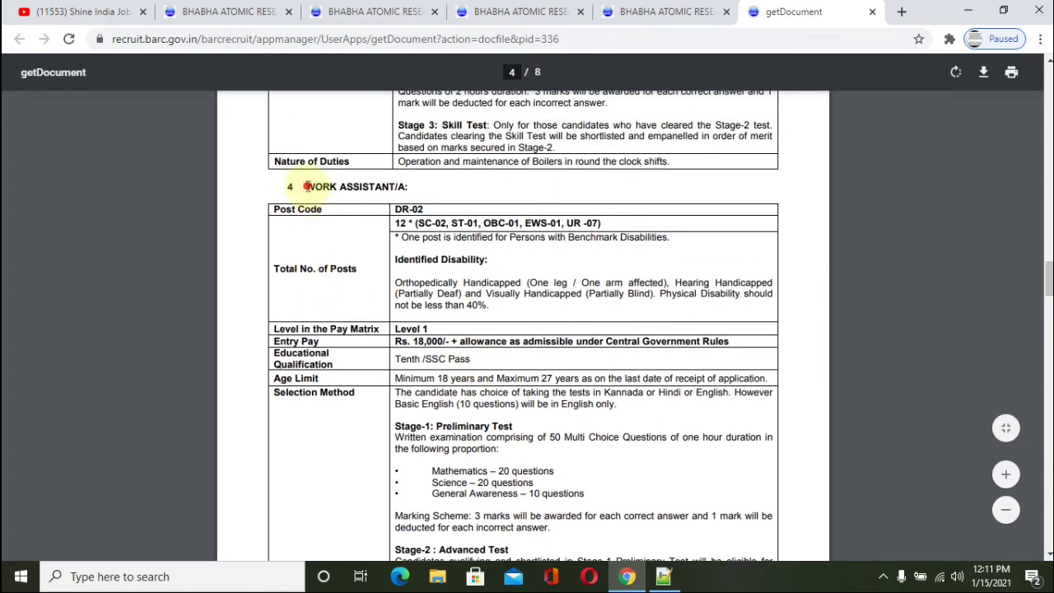
{"action": "left_click_drag", "start_coordinate": [305, 186], "coordinate": [407, 186]}
{"action": "left_click", "coordinate": [457, 311]}
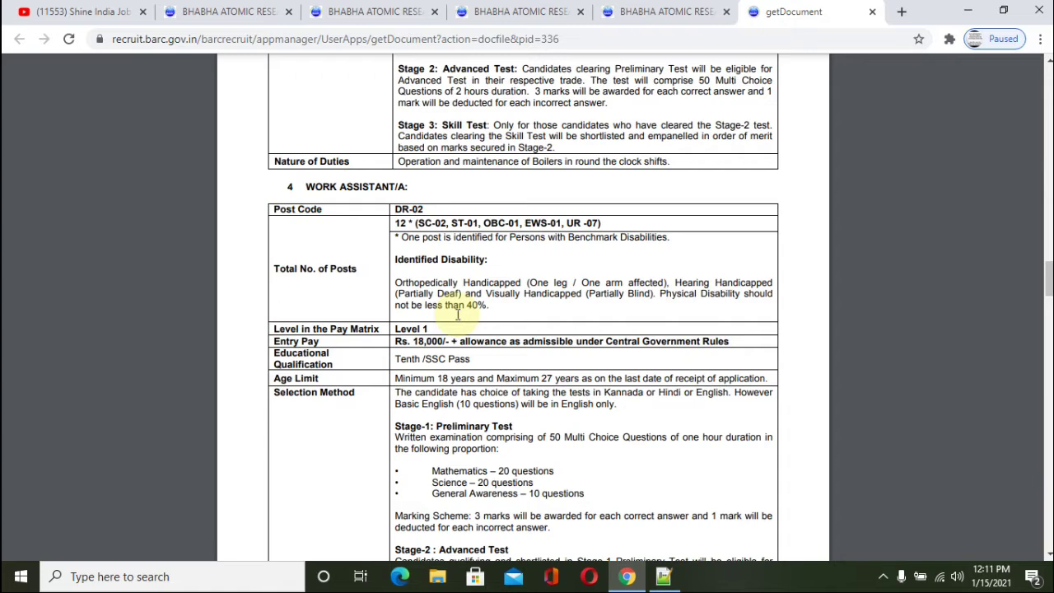
{"action": "left_click", "coordinate": [661, 10]}
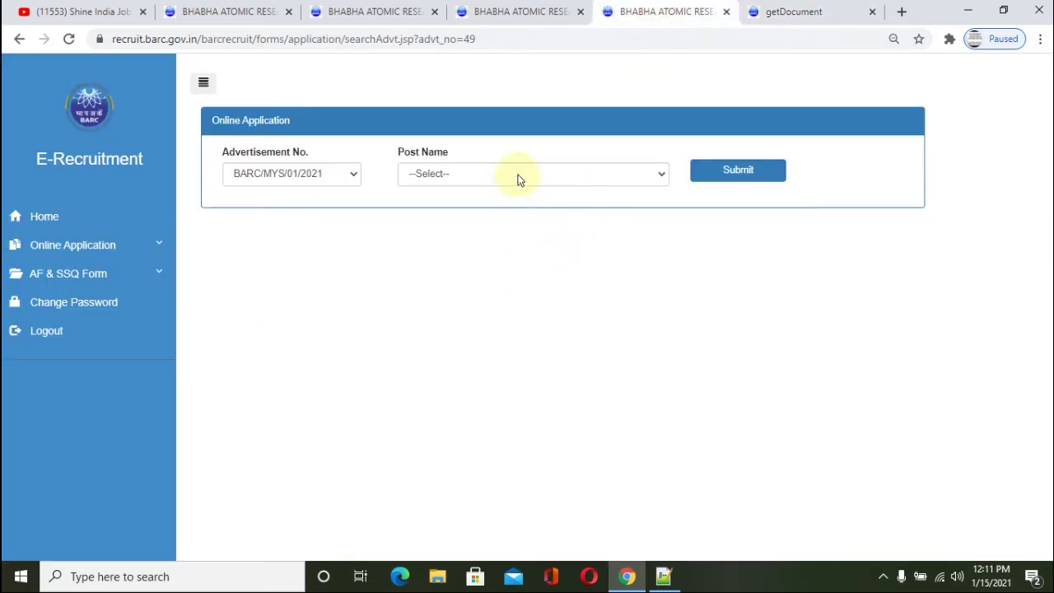
{"action": "left_click", "coordinate": [807, 10]}
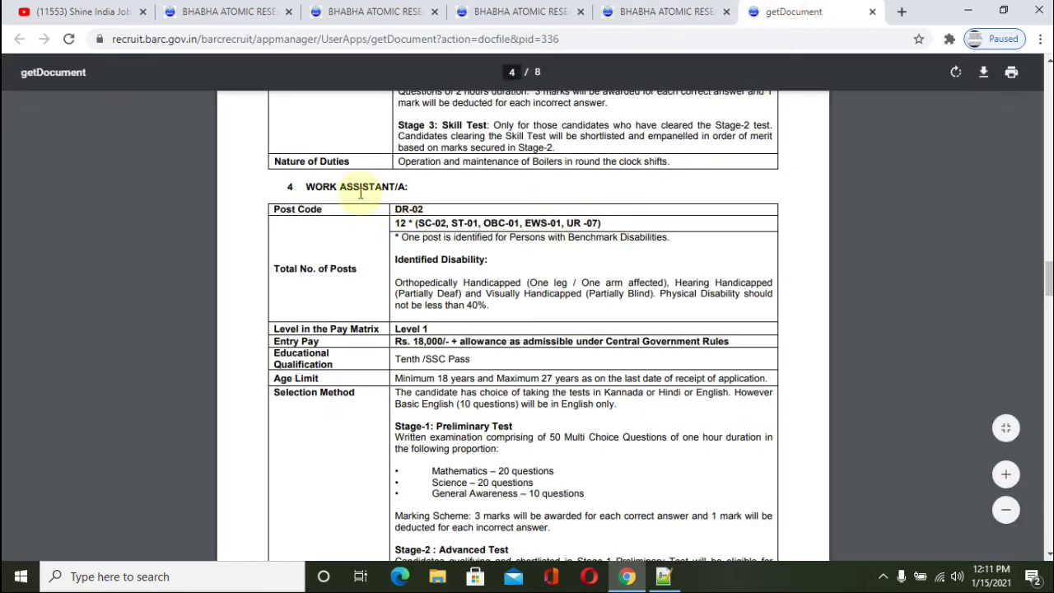
{"action": "left_click", "coordinate": [661, 8]}
{"action": "left_click", "coordinate": [520, 174]}
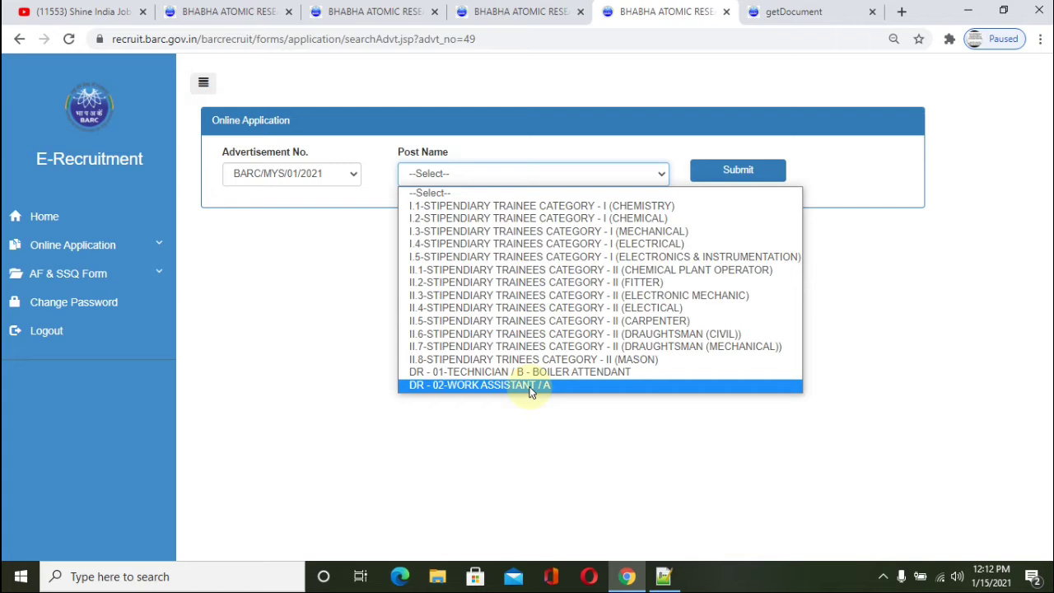
Step: Submit post DR-02 Work Assistant/A and dismiss the Google Translate popup over the form
{"action": "left_click", "coordinate": [528, 386]}
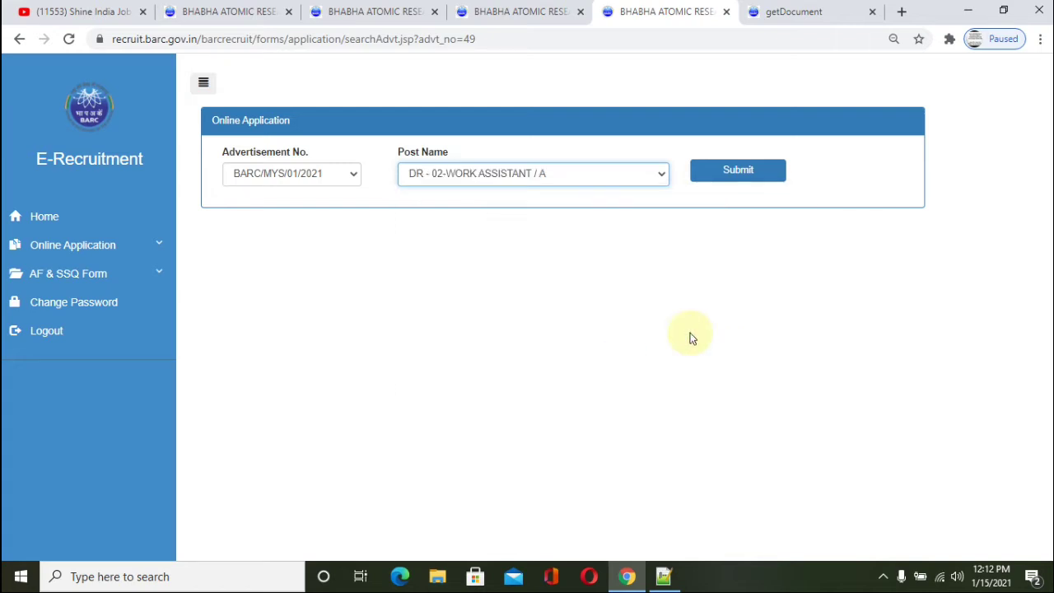
{"action": "left_click", "coordinate": [747, 177]}
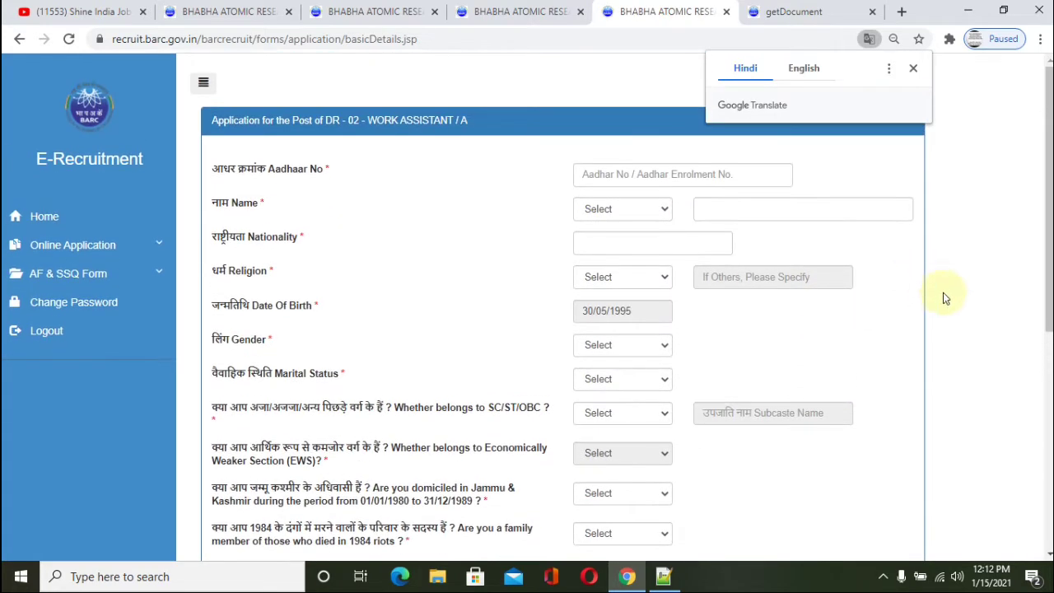
{"action": "left_click", "coordinate": [941, 311]}
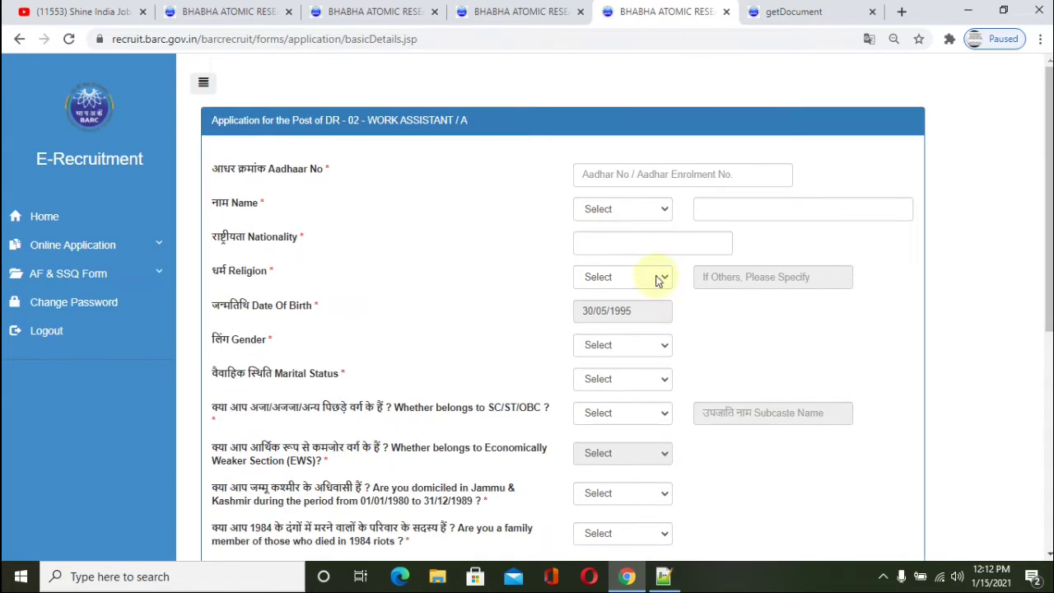
{"action": "left_click", "coordinate": [652, 176]}
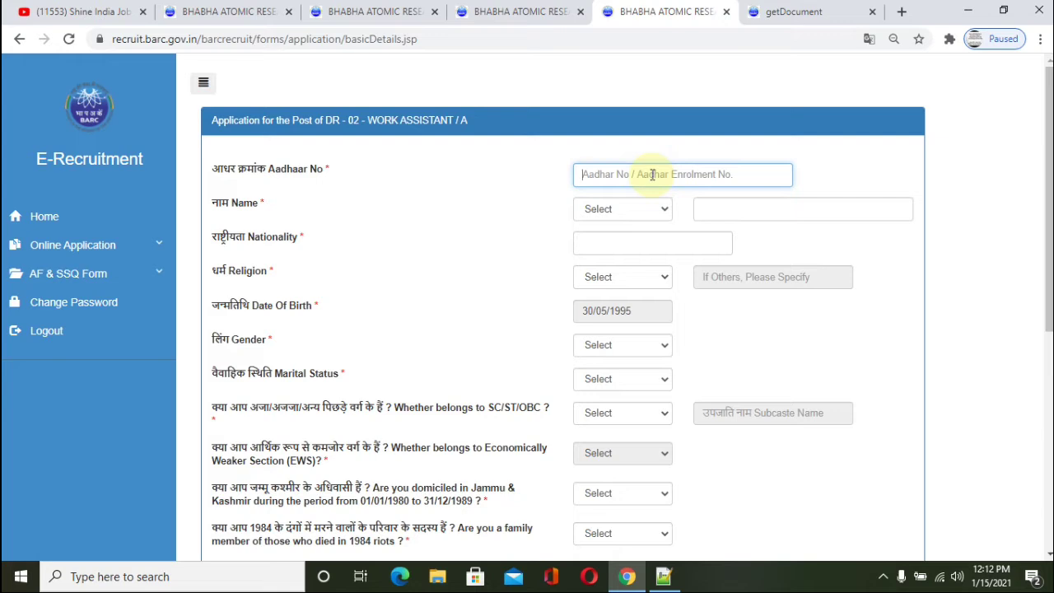
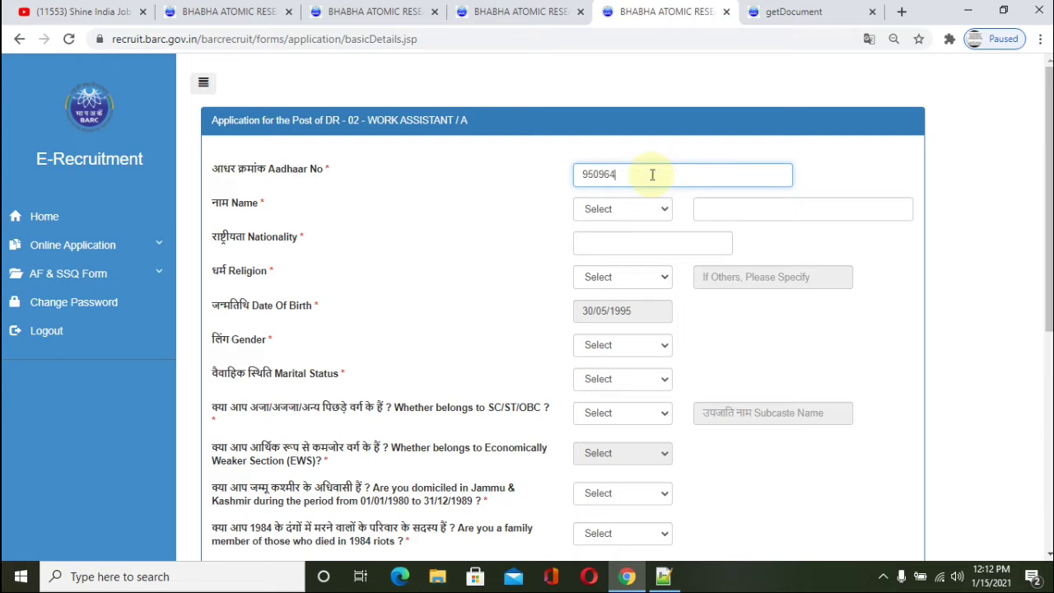
Step: Enter the applicant's Aadhaar number, title Shri with full name, and nationality INDIAN
{"action": "left_click", "coordinate": [613, 208]}
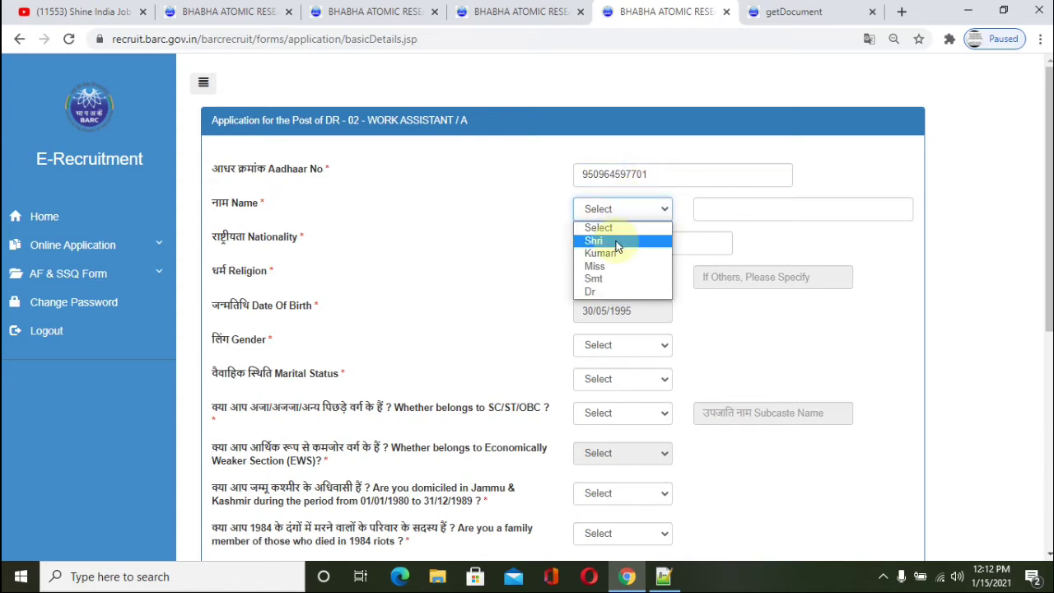
{"action": "left_click", "coordinate": [616, 244]}
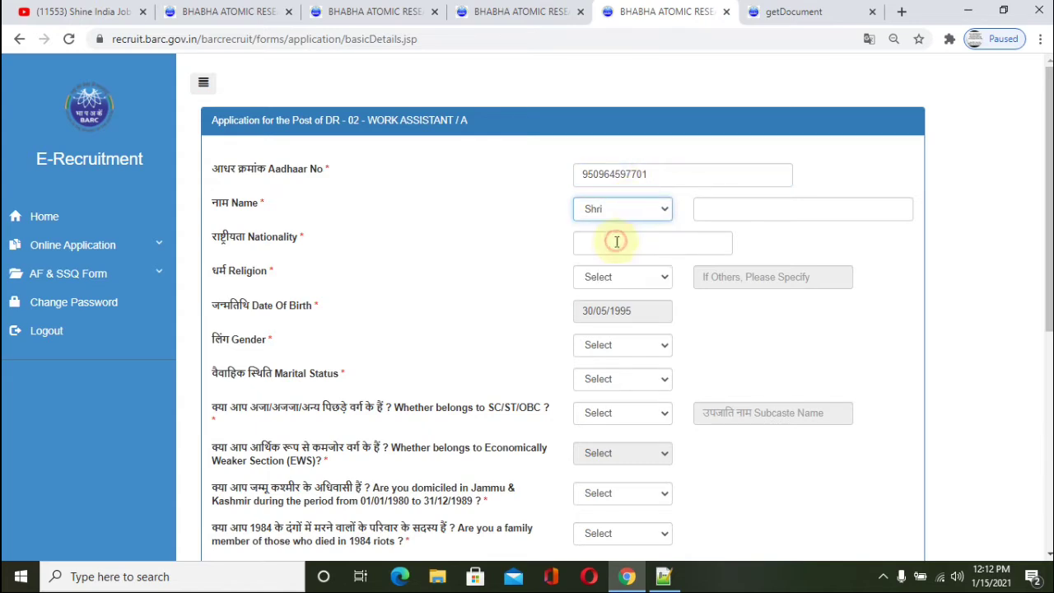
{"action": "left_click", "coordinate": [731, 210]}
{"action": "type", "text": "kommu"}
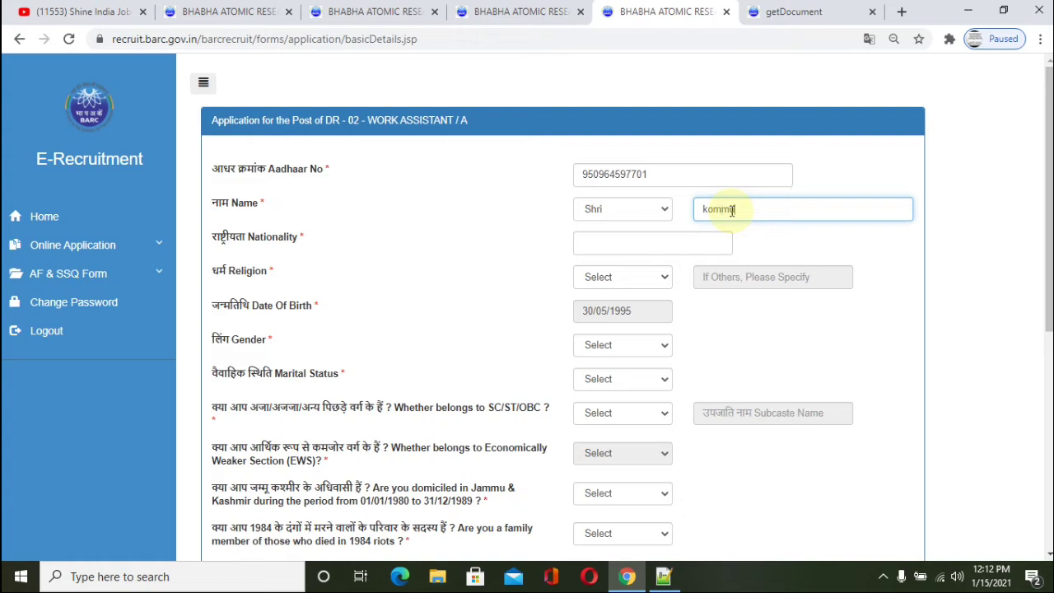
{"action": "type", "text": "r"}
{"action": "key", "text": "ctrl+a"}
{"action": "key", "text": "BackSpace"}
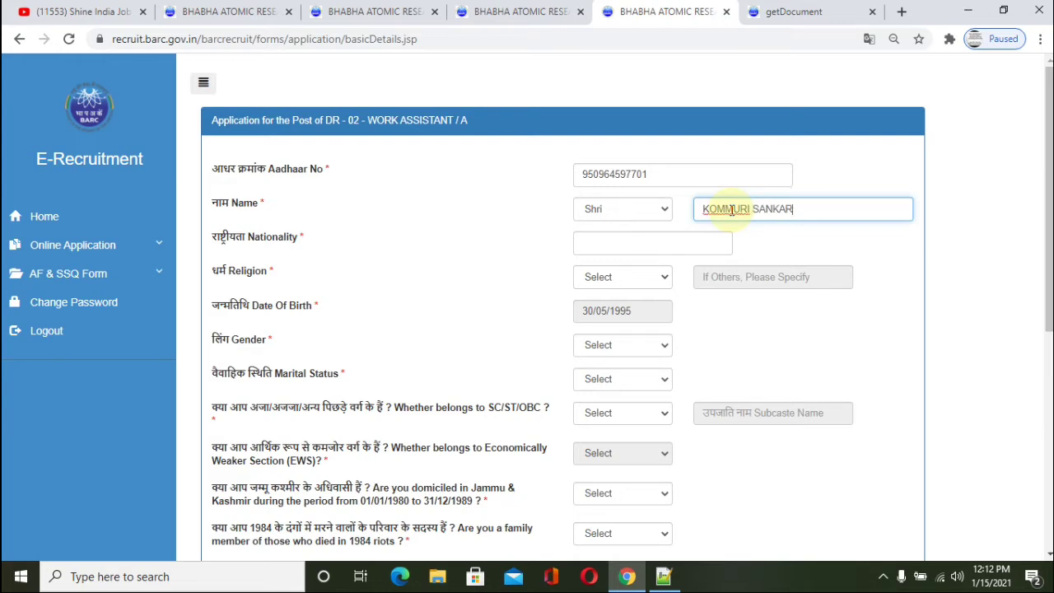
{"action": "key", "text": "Tab"}
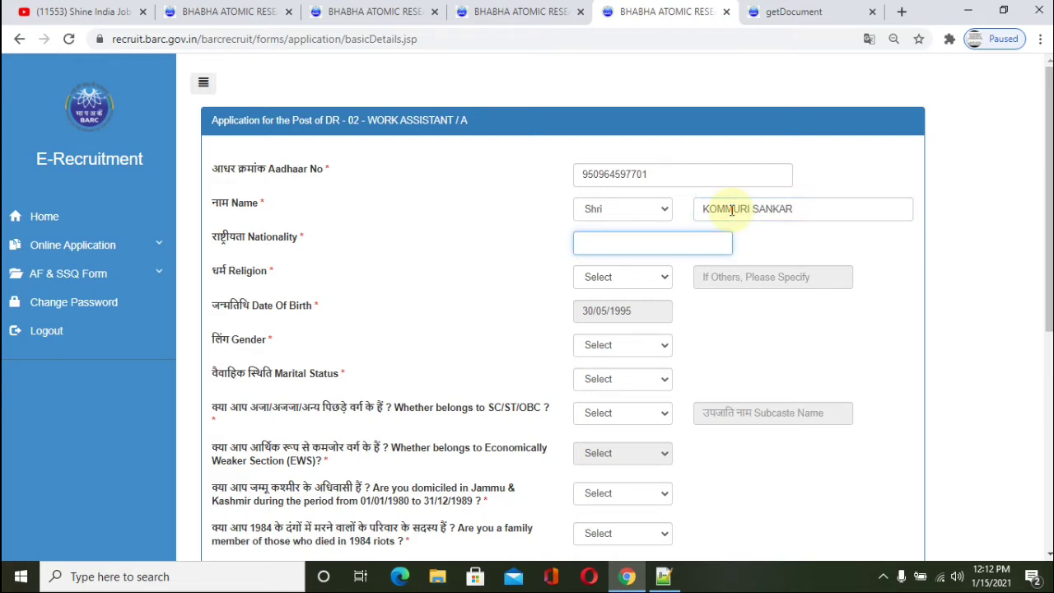
{"action": "type", "text": "INDIAN"}
Step: Set Religion to Hindu, Gender Male, Marital Status Single, and SC/ST/OBC to NO
{"action": "left_click", "coordinate": [628, 278]}
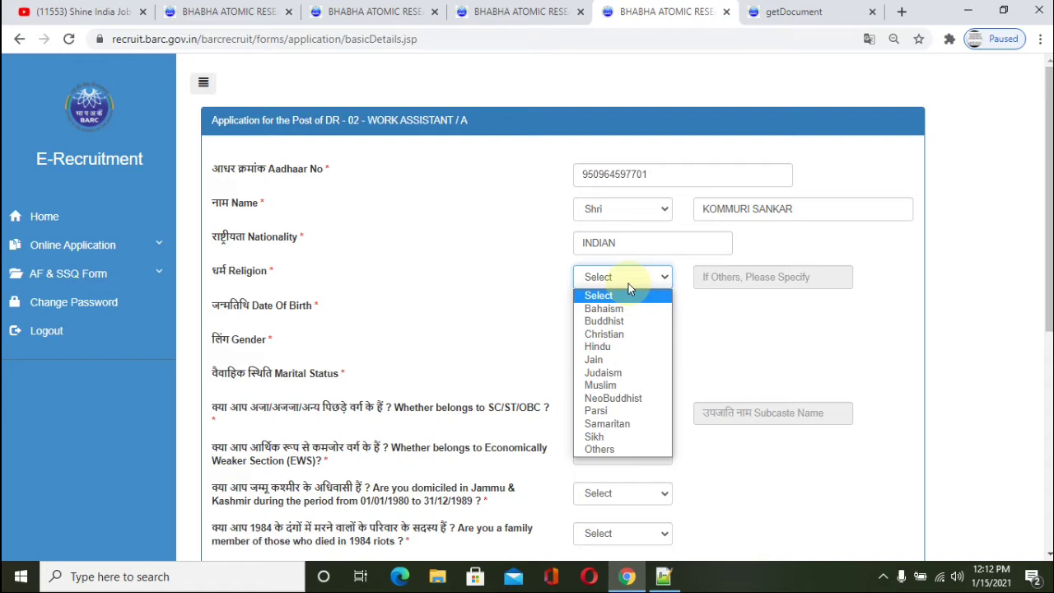
{"action": "left_click", "coordinate": [614, 346]}
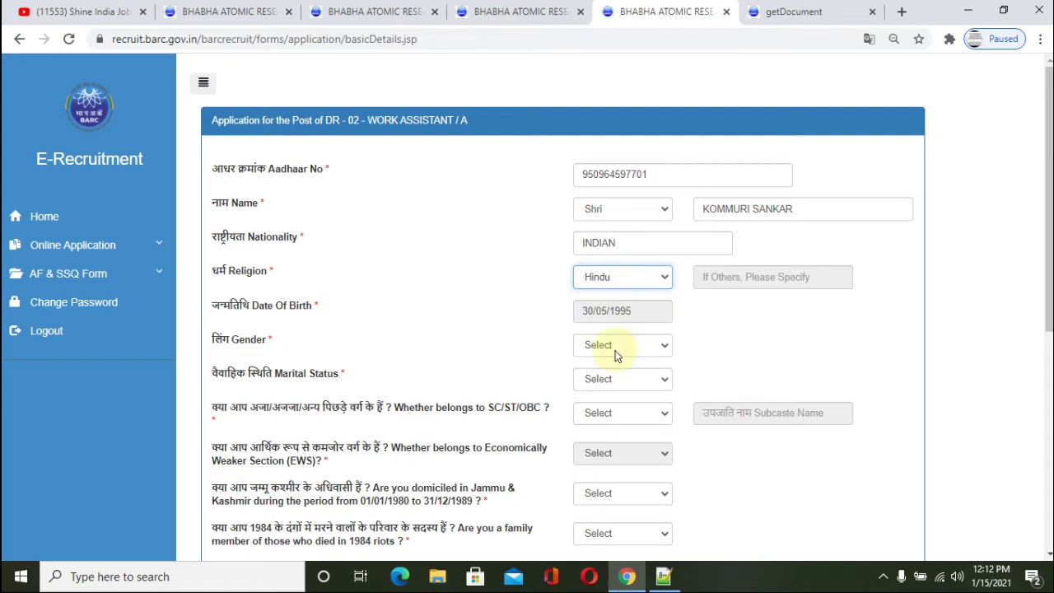
{"action": "left_click", "coordinate": [616, 350]}
{"action": "left_click", "coordinate": [609, 376]}
{"action": "scroll", "coordinate": [743, 323], "scroll_direction": "down", "scroll_amount": 1}
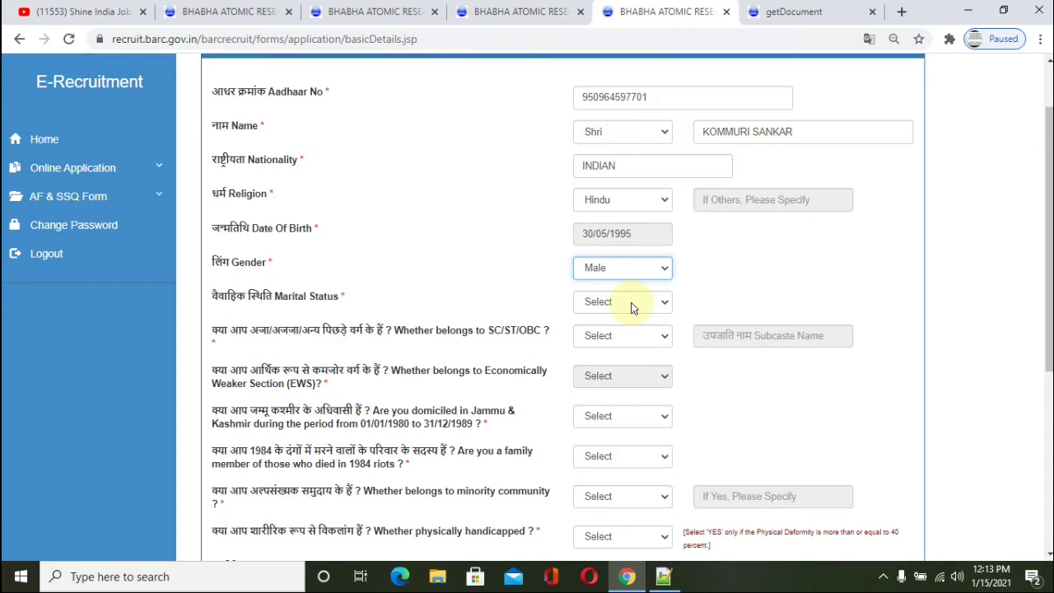
{"action": "left_click", "coordinate": [632, 303]}
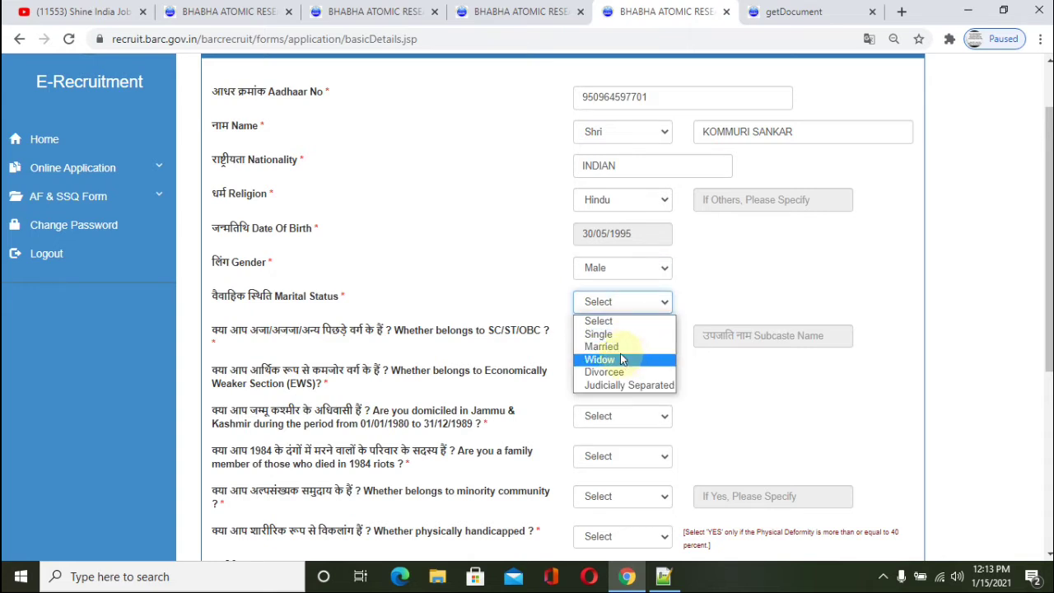
{"action": "left_click", "coordinate": [600, 335]}
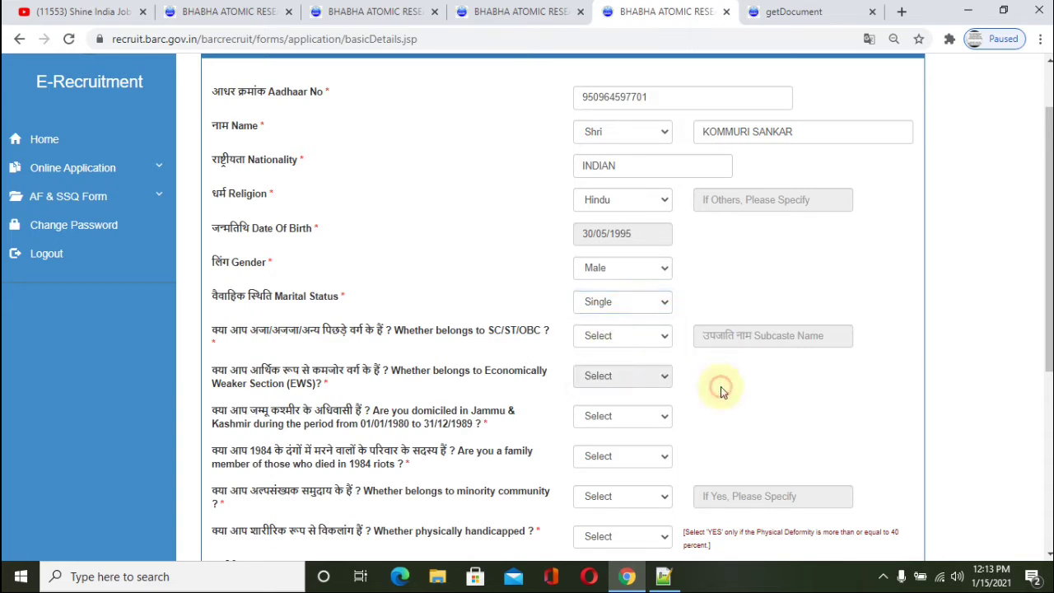
{"action": "left_click", "coordinate": [605, 341]}
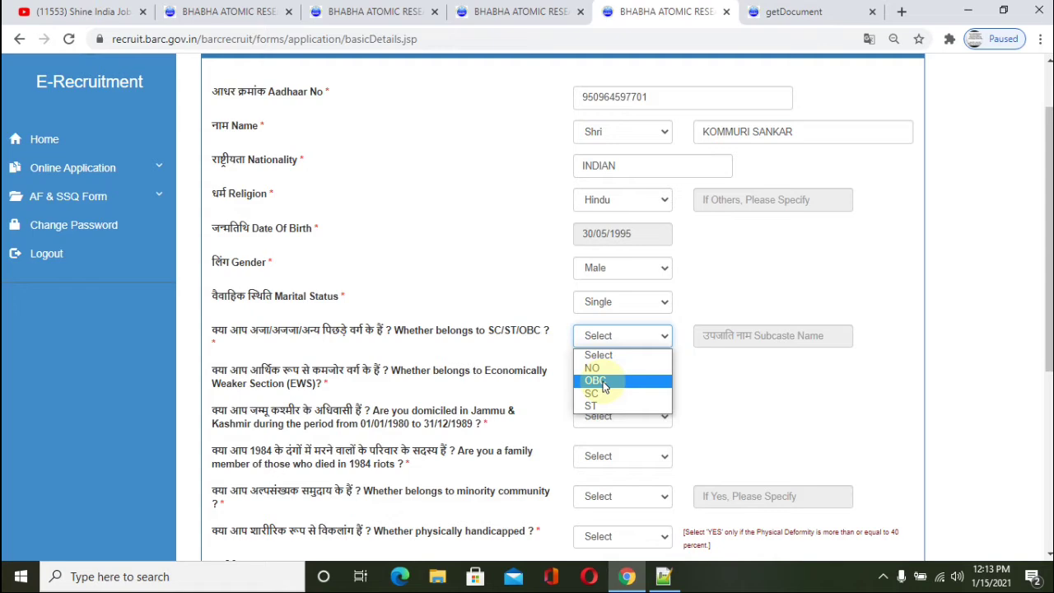
{"action": "left_click", "coordinate": [607, 370]}
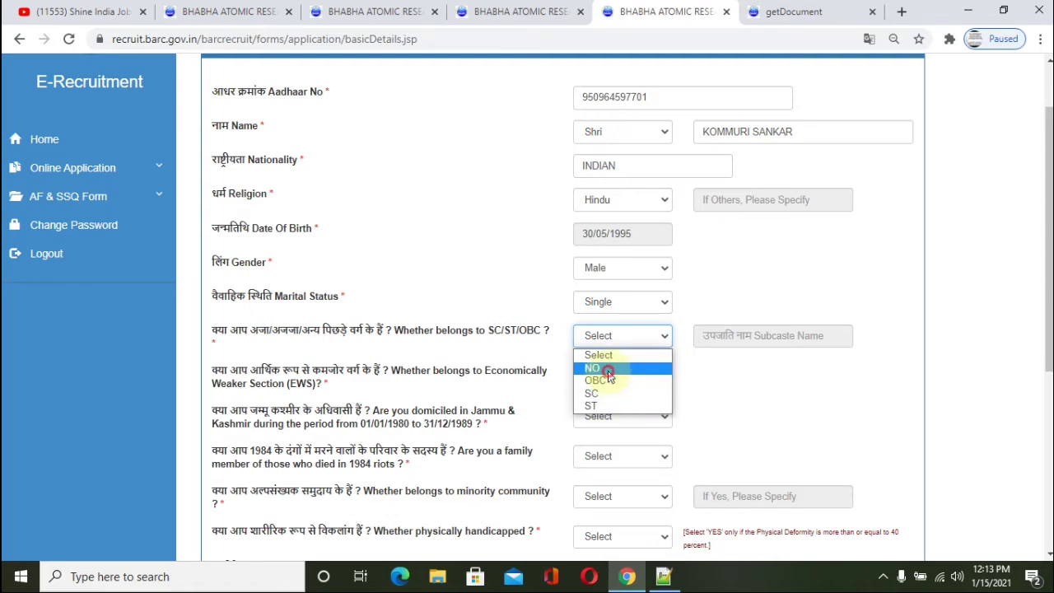
{"action": "scroll", "coordinate": [634, 366], "scroll_direction": "down", "scroll_amount": 1}
{"action": "left_click", "coordinate": [616, 299]}
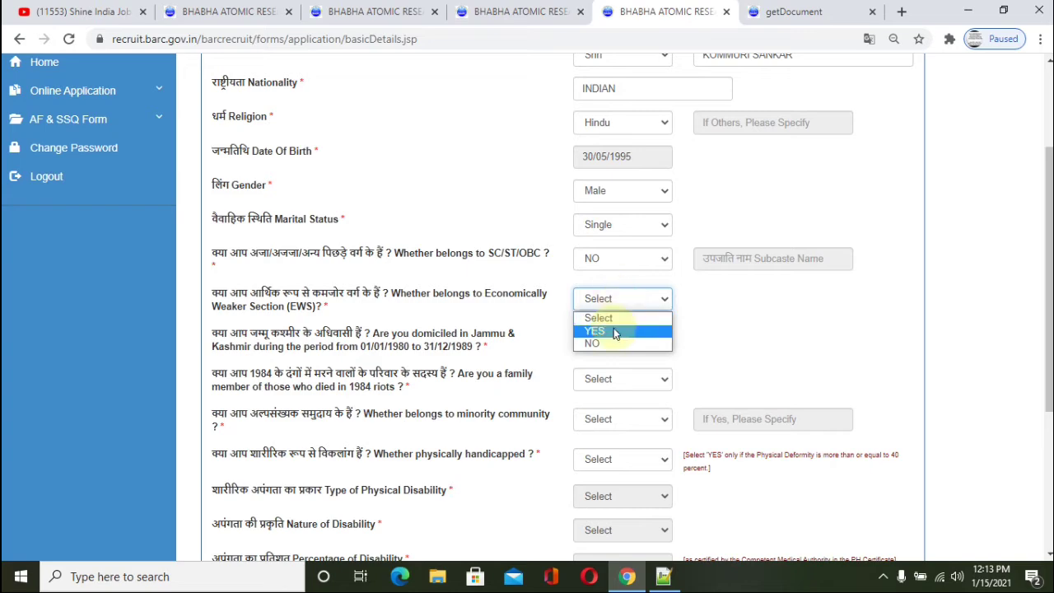
Step: Set EWS to YES and answer NO for J&K domicile, 1984 riots, minority and handicapped
{"action": "left_click", "coordinate": [613, 330]}
{"action": "scroll", "coordinate": [613, 327], "scroll_direction": "down", "scroll_amount": 2}
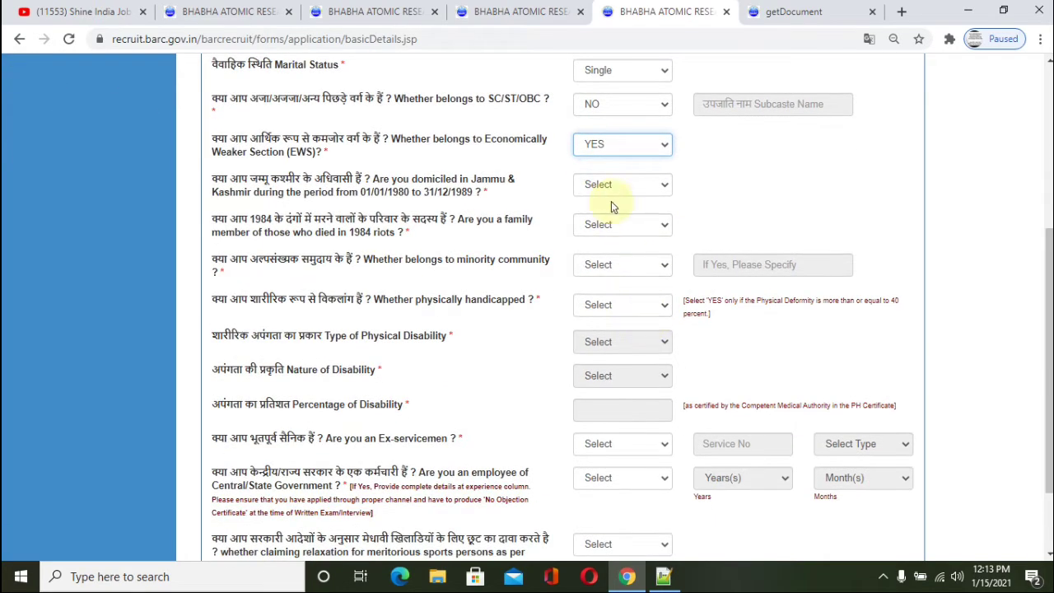
{"action": "left_click", "coordinate": [613, 185]}
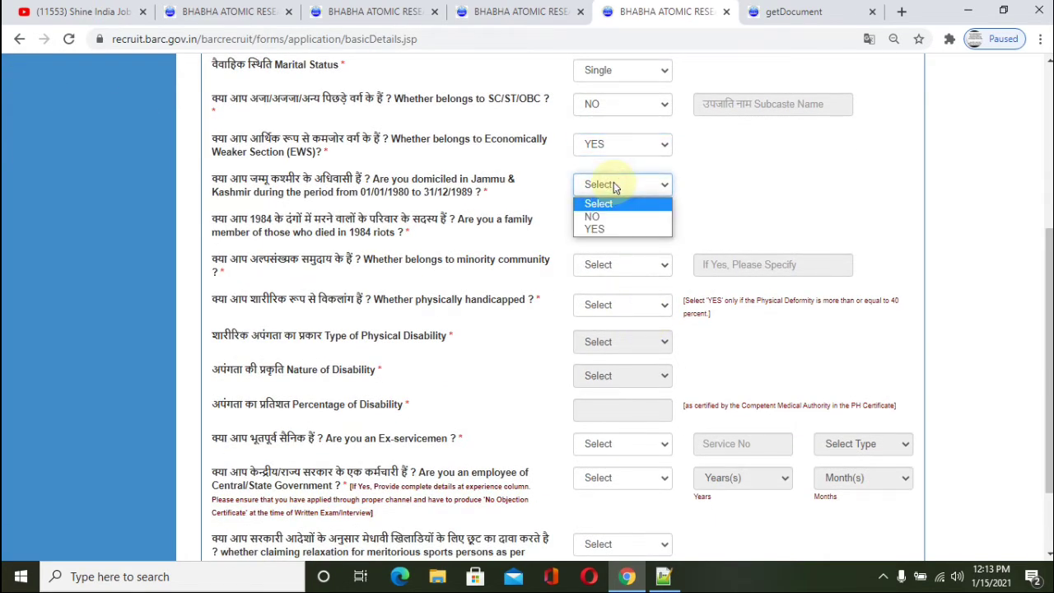
{"action": "left_click", "coordinate": [601, 216]}
{"action": "left_click", "coordinate": [606, 235]}
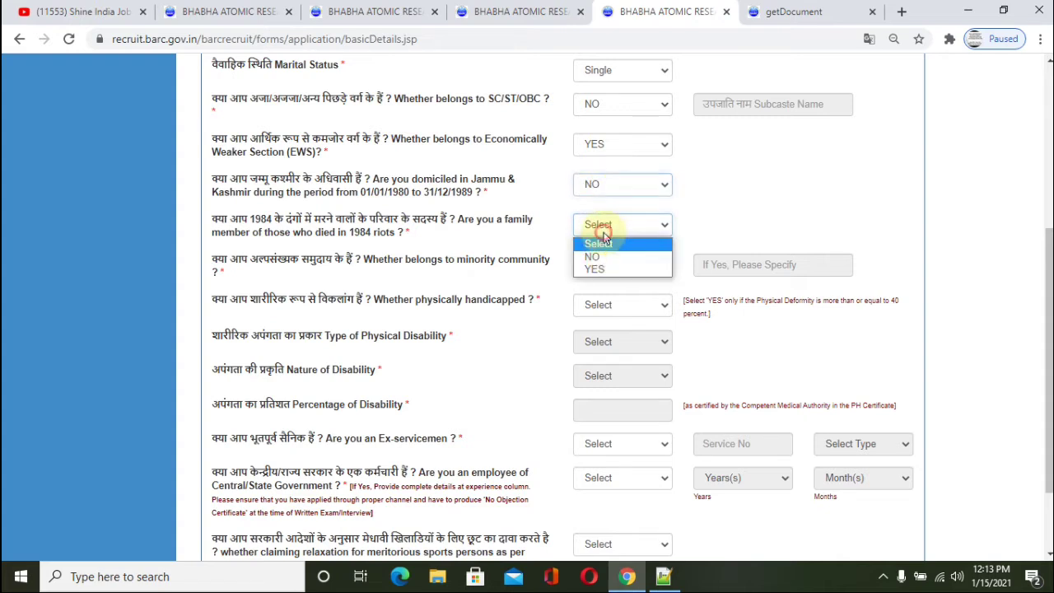
{"action": "left_click", "coordinate": [595, 256]}
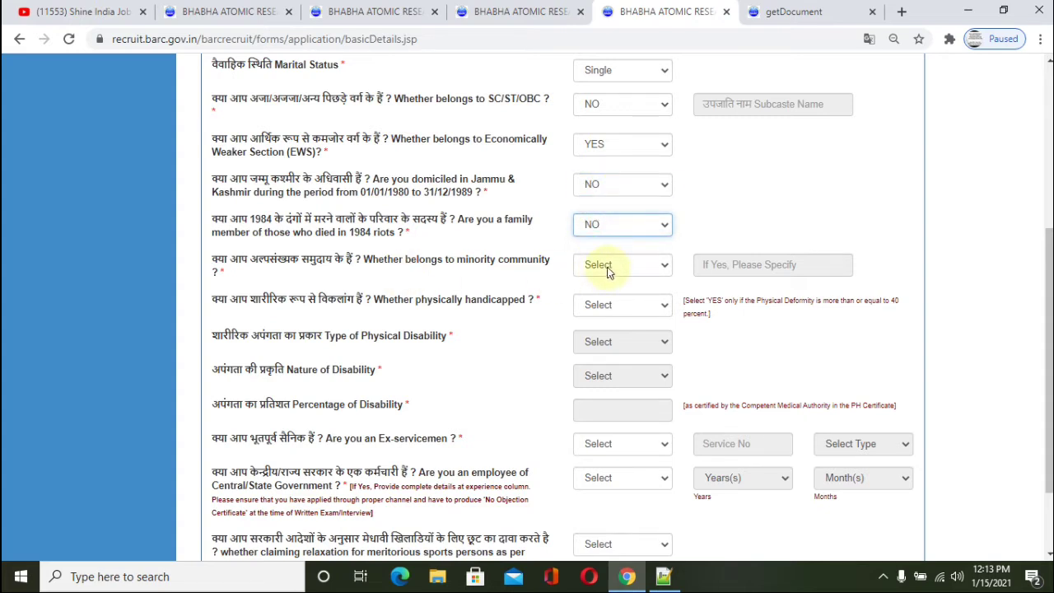
{"action": "left_click", "coordinate": [610, 273]}
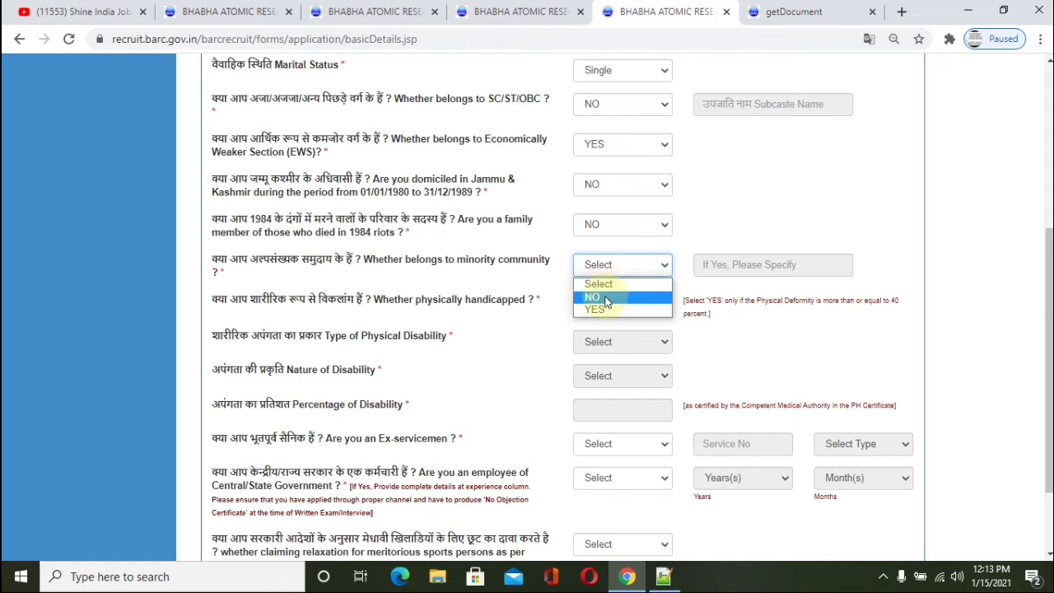
{"action": "left_click", "coordinate": [606, 299]}
{"action": "left_click", "coordinate": [596, 306]}
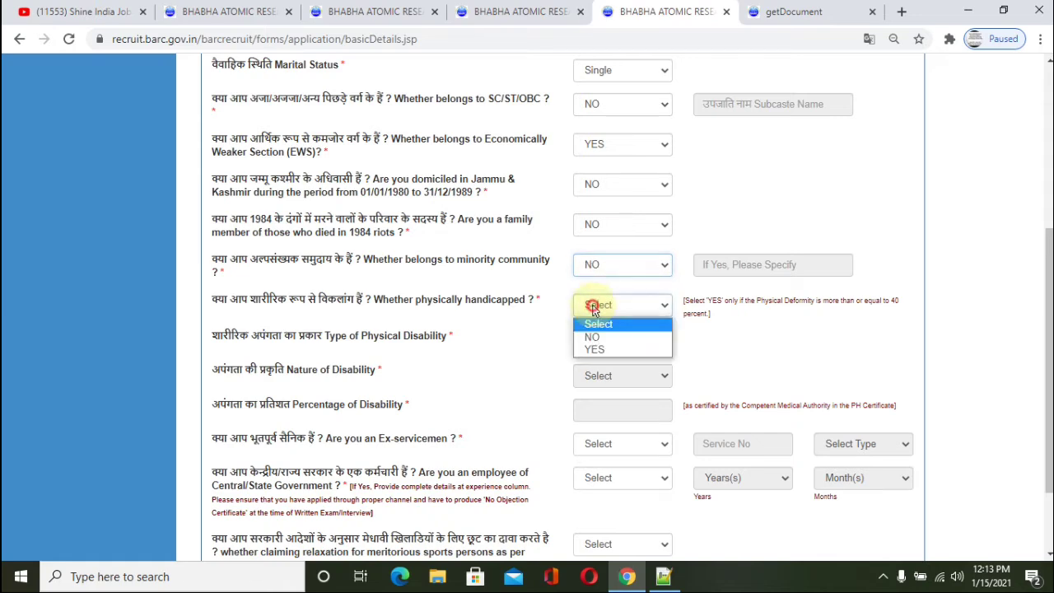
{"action": "left_click", "coordinate": [591, 339]}
Step: Answer NO to the ex-servicemen, government employee and sports relaxation questions
{"action": "scroll", "coordinate": [600, 341], "scroll_direction": "down", "scroll_amount": 1}
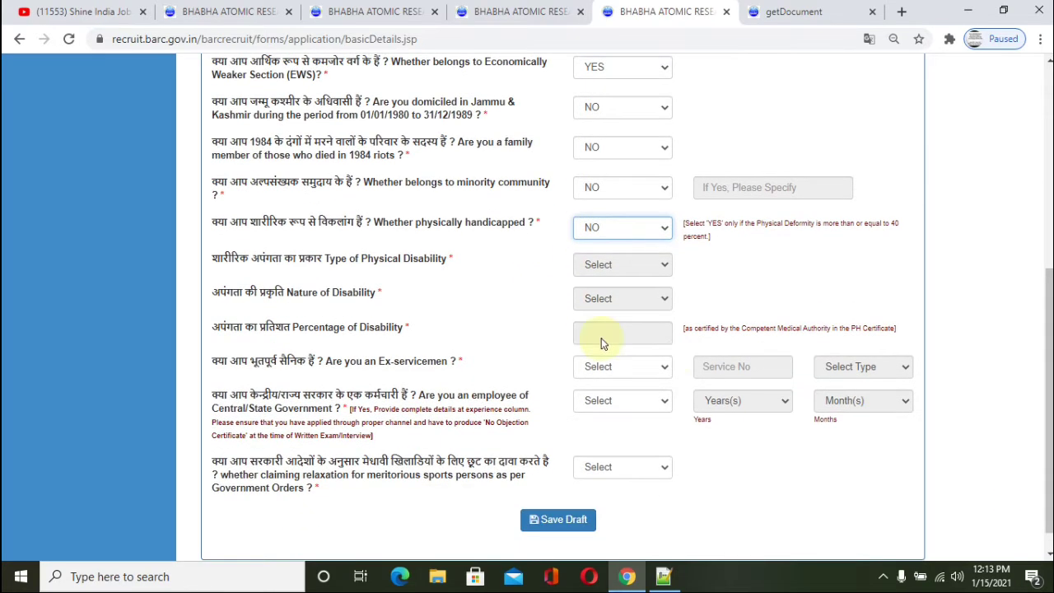
{"action": "scroll", "coordinate": [628, 352], "scroll_direction": "down", "scroll_amount": 1}
{"action": "left_click", "coordinate": [602, 341]}
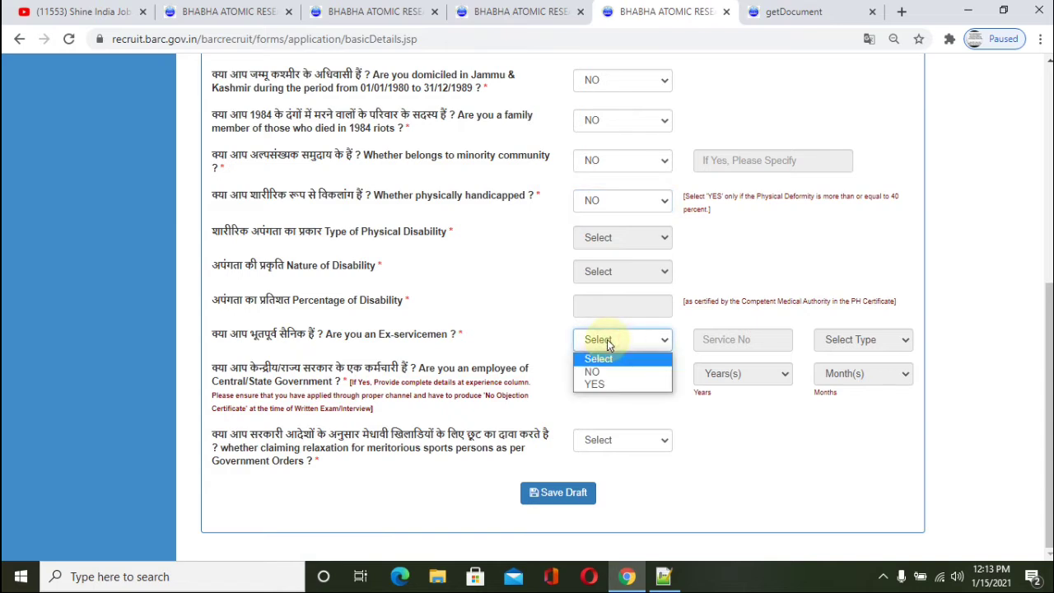
{"action": "left_click", "coordinate": [593, 372]}
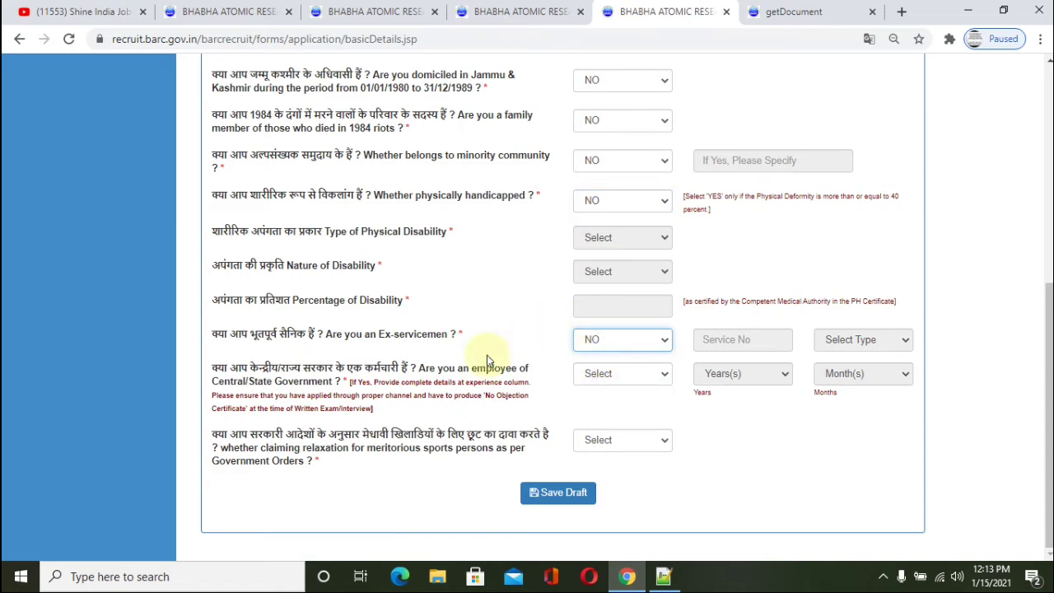
{"action": "left_click", "coordinate": [631, 375]}
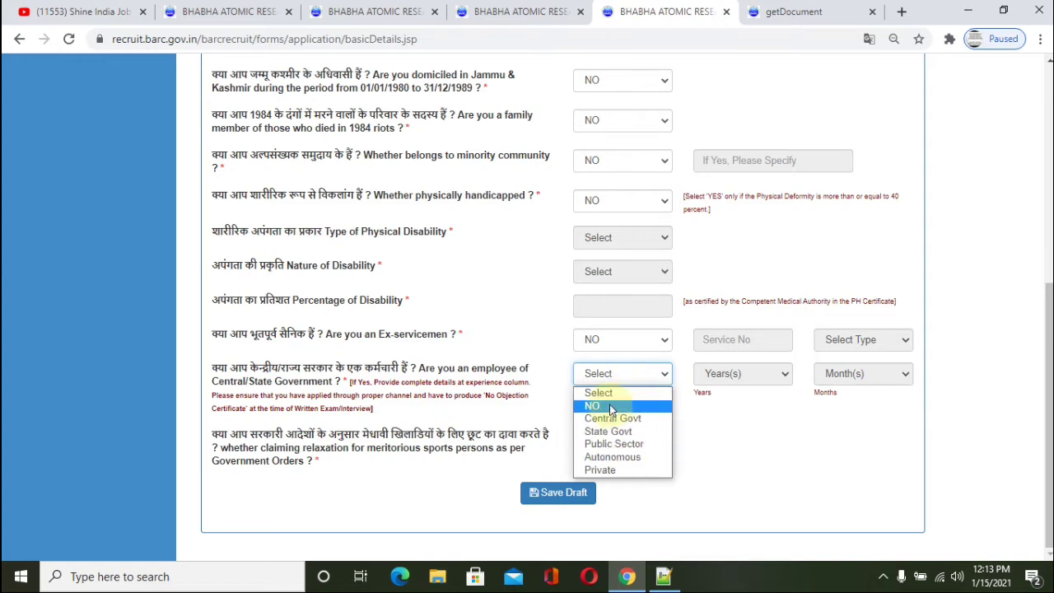
{"action": "left_click", "coordinate": [610, 407]}
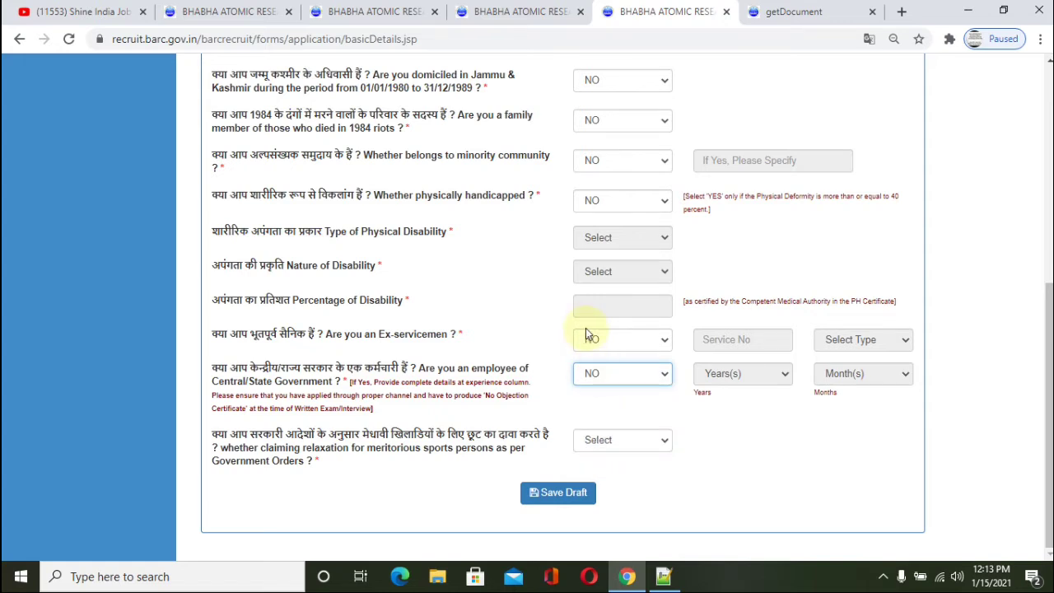
{"action": "left_click", "coordinate": [617, 440]}
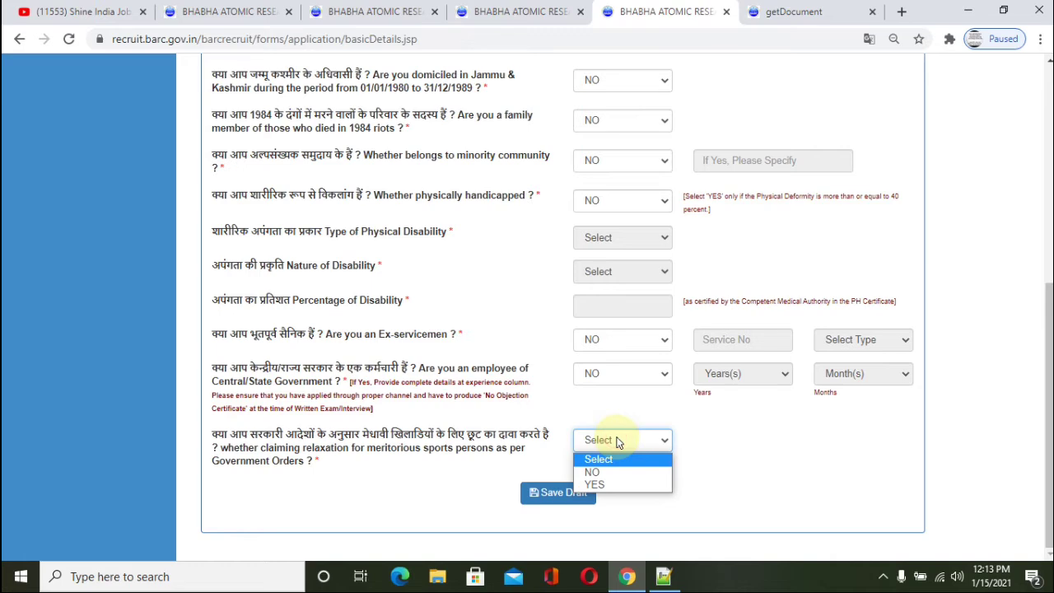
{"action": "left_click", "coordinate": [607, 472]}
{"action": "scroll", "coordinate": [679, 317], "scroll_direction": "up", "scroll_amount": 5}
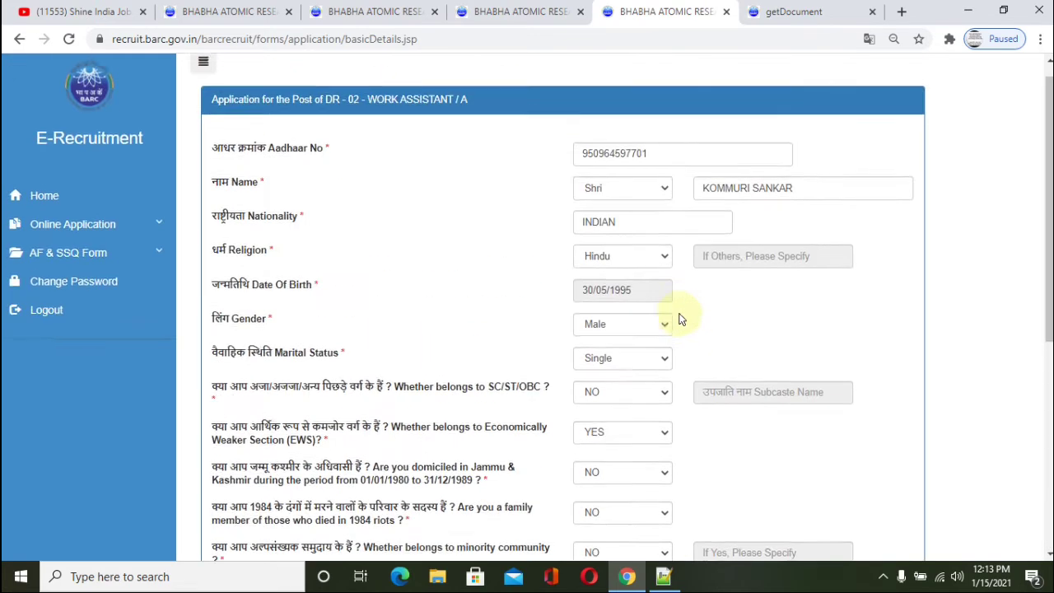
{"action": "scroll", "coordinate": [529, 294], "scroll_direction": "down", "scroll_amount": 5}
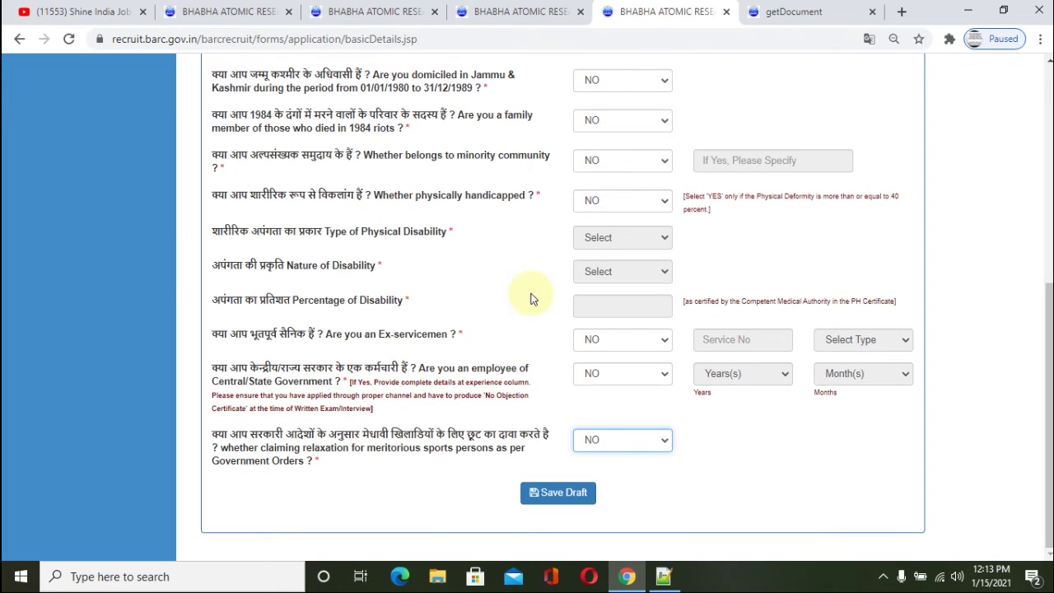
Step: Save the basic details as a draft and continue to the address page
{"action": "left_click", "coordinate": [544, 494]}
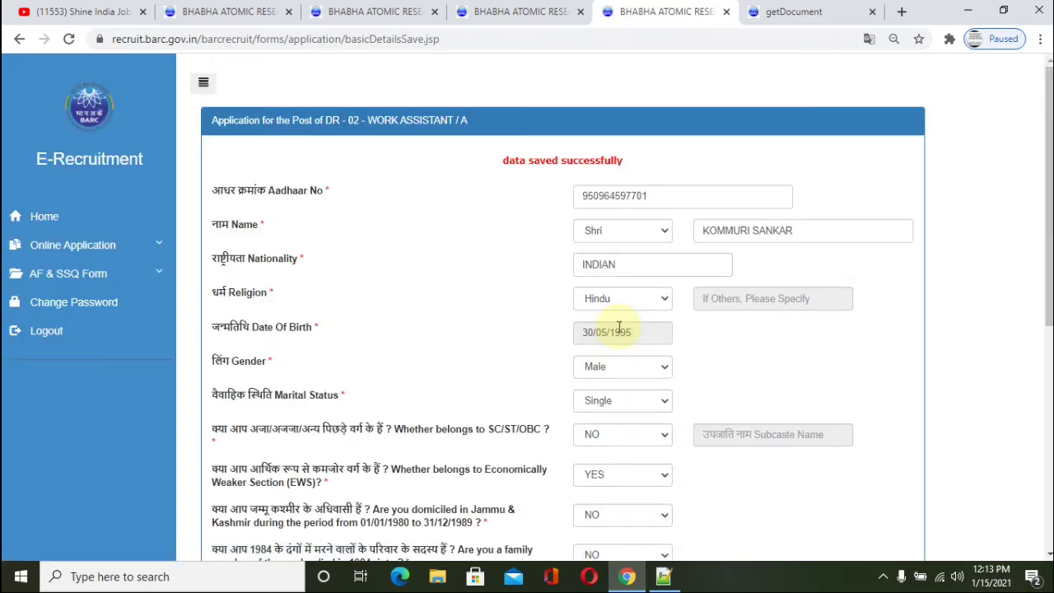
{"action": "scroll", "coordinate": [618, 326], "scroll_direction": "down", "scroll_amount": 1}
{"action": "scroll", "coordinate": [622, 329], "scroll_direction": "up", "scroll_amount": 1}
{"action": "scroll", "coordinate": [622, 329], "scroll_direction": "down", "scroll_amount": 5}
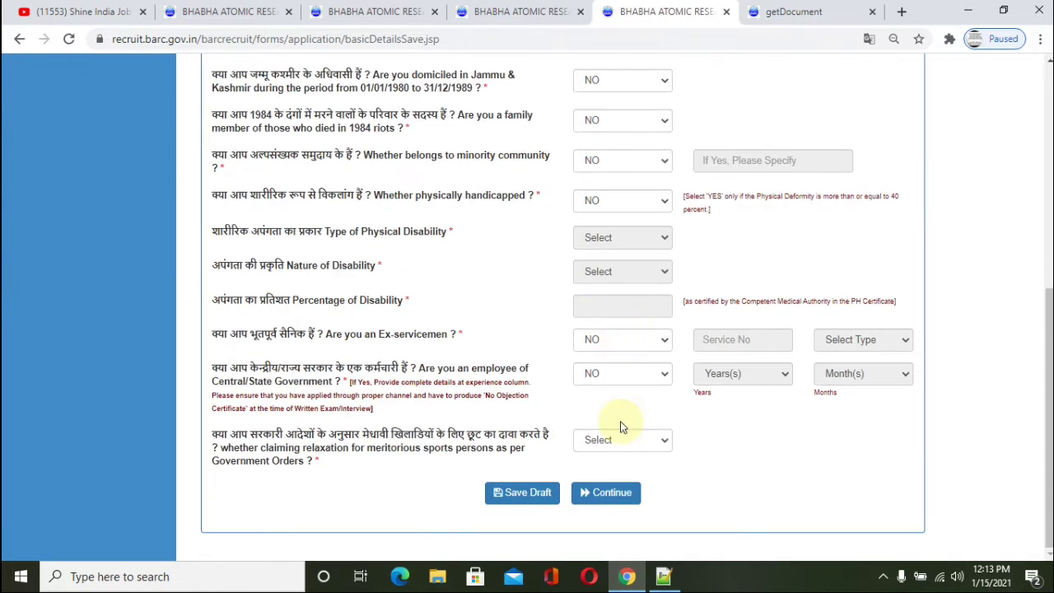
{"action": "scroll", "coordinate": [620, 427], "scroll_direction": "up", "scroll_amount": 5}
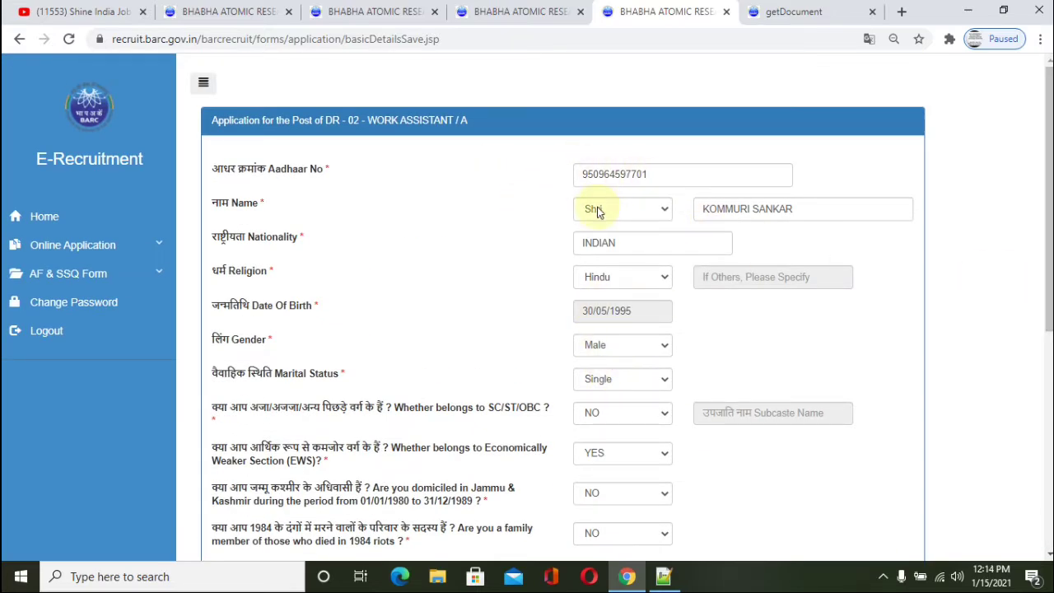
{"action": "scroll", "coordinate": [650, 200], "scroll_direction": "down", "scroll_amount": 5}
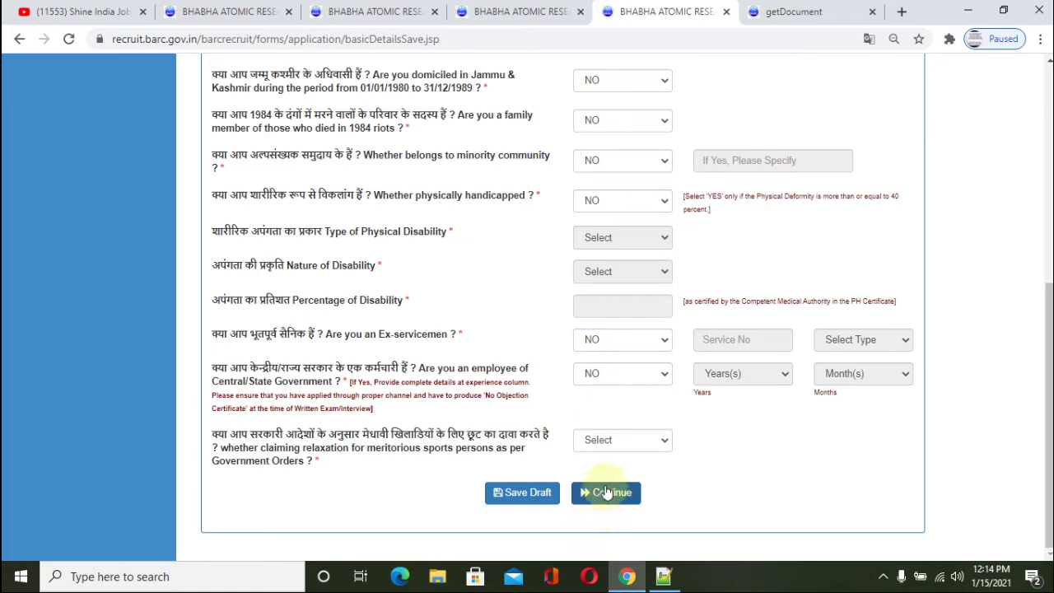
{"action": "left_click", "coordinate": [607, 492]}
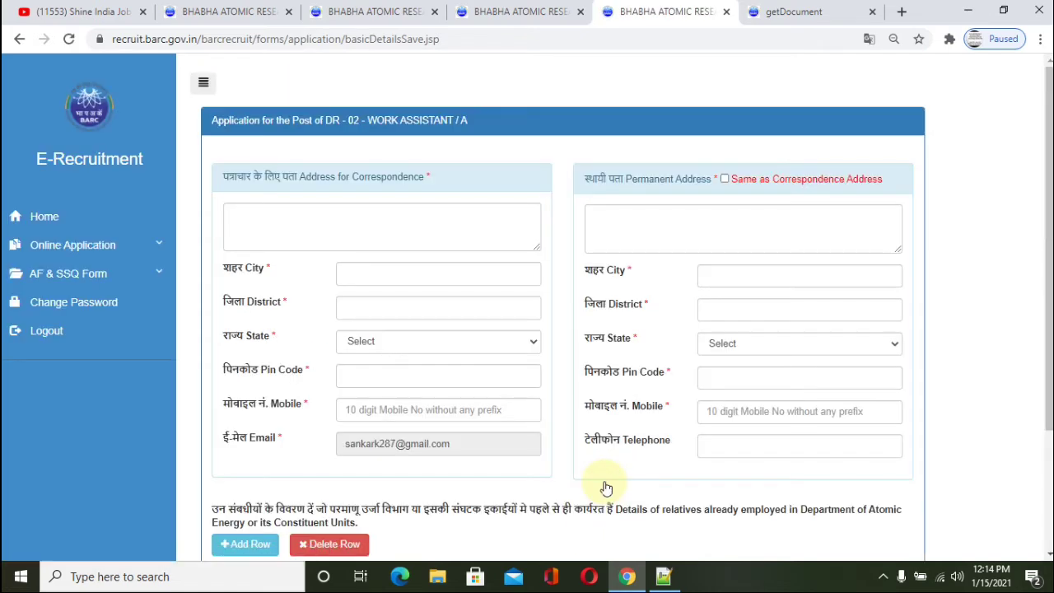
Step: Type the house number and locality into the Address for Correspondence box
{"action": "scroll", "coordinate": [520, 331], "scroll_direction": "down", "scroll_amount": 3}
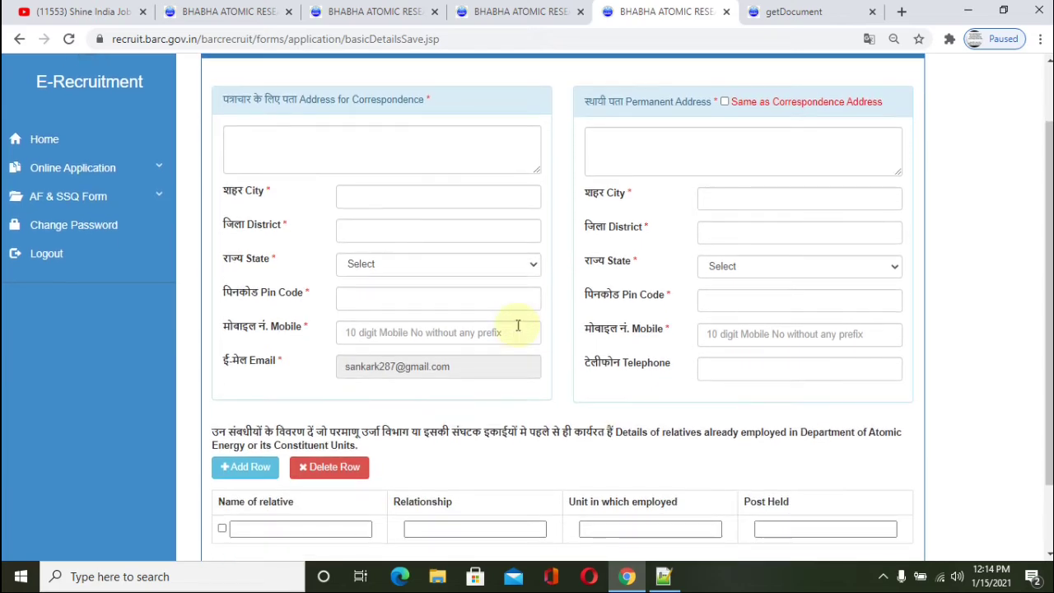
{"action": "scroll", "coordinate": [518, 329], "scroll_direction": "up", "scroll_amount": 3}
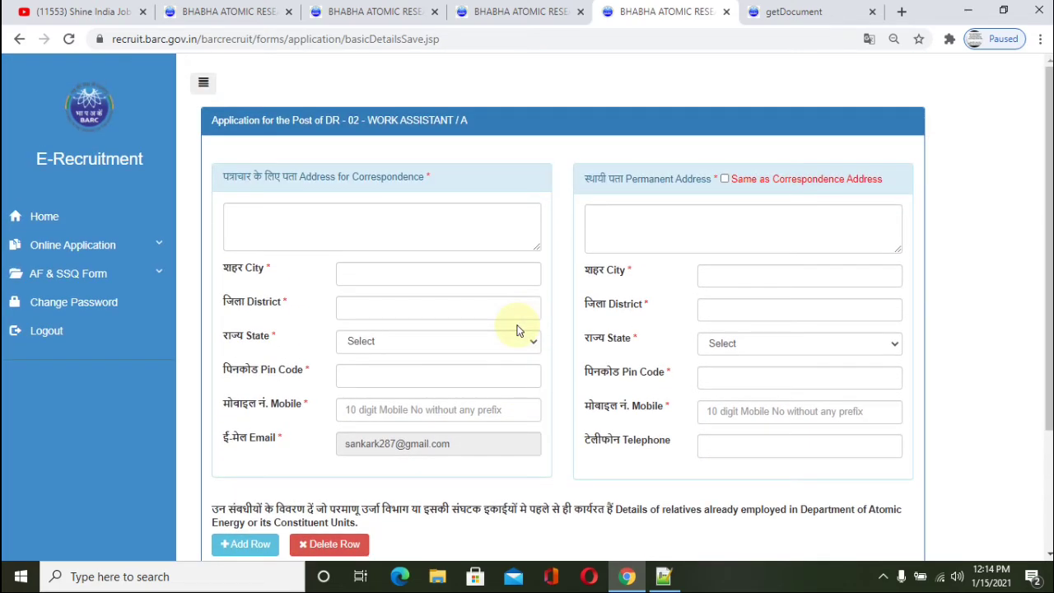
{"action": "left_click", "coordinate": [319, 217]}
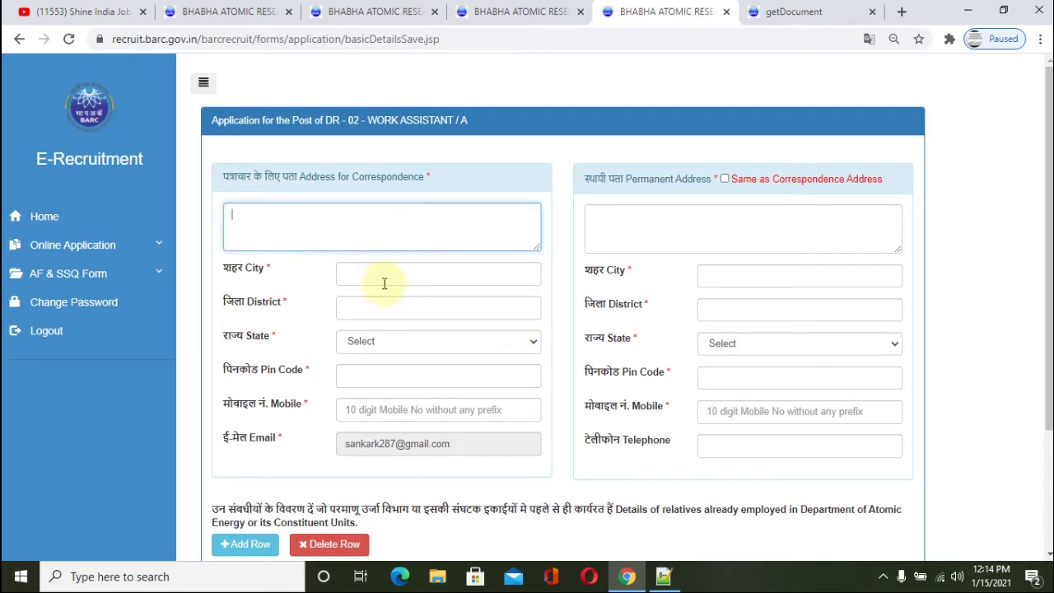
{"action": "left_click", "coordinate": [291, 223]}
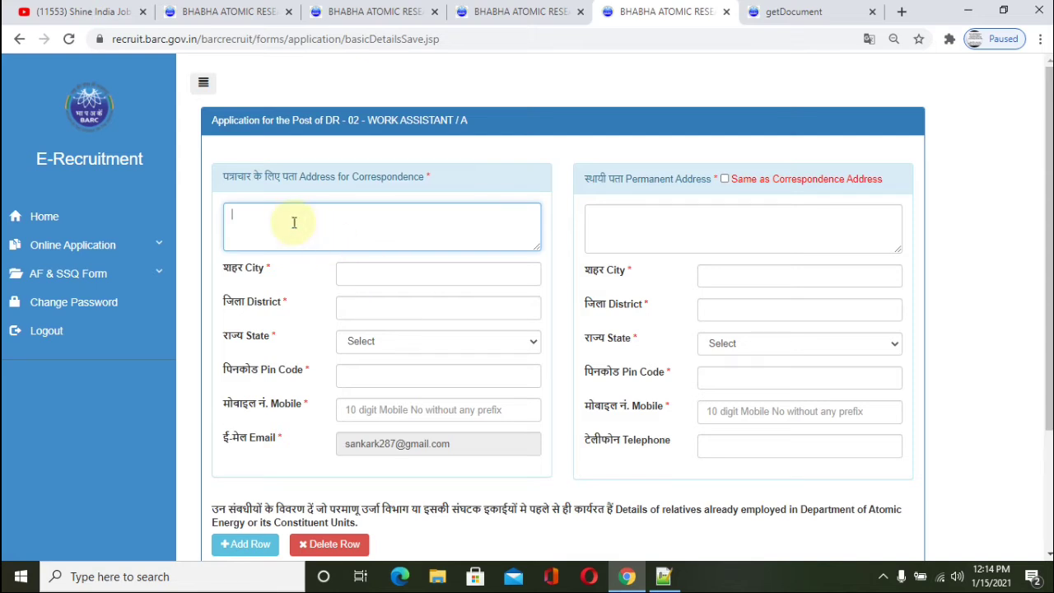
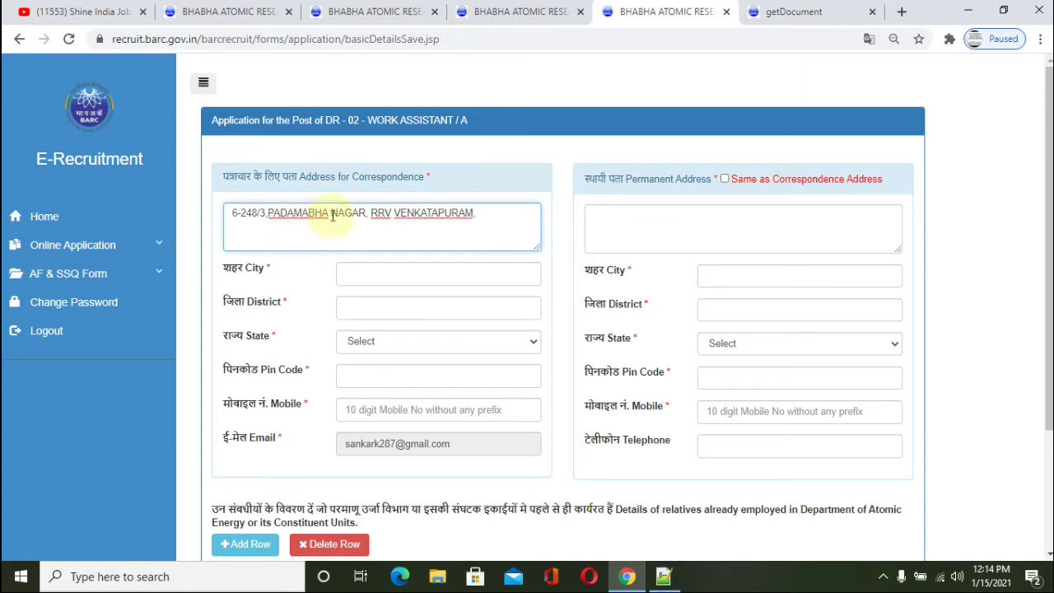
Step: Bring up the screen recorder window from the system tray and put it away again
{"action": "left_click", "coordinate": [884, 576]}
{"action": "left_click", "coordinate": [914, 486]}
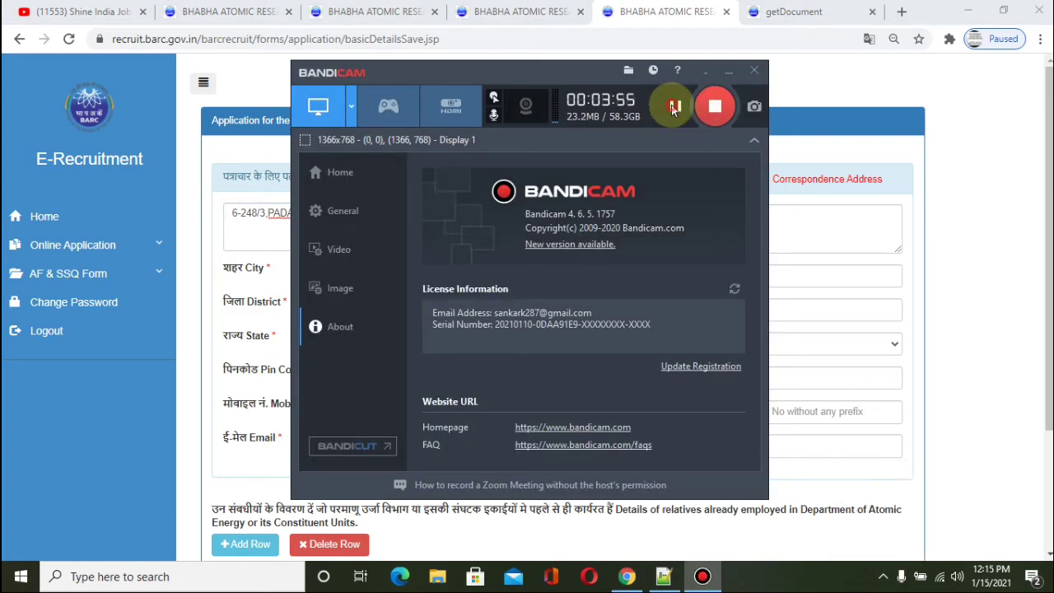
{"action": "left_click", "coordinate": [704, 74]}
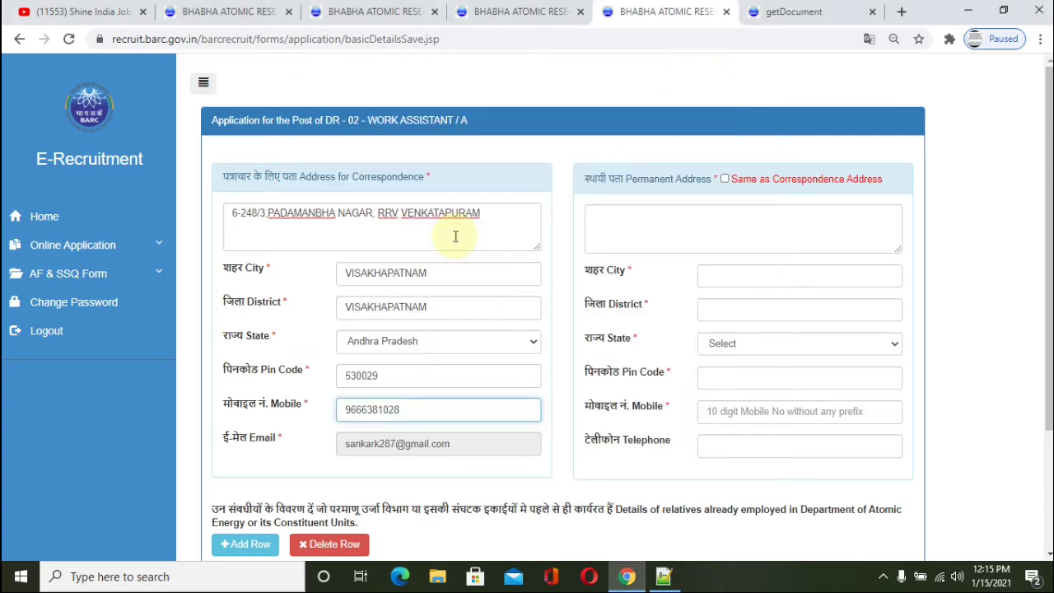
Step: Tick 'Same as Correspondence Address' to fill the permanent address, then continue to qualifications
{"action": "scroll", "coordinate": [455, 236], "scroll_direction": "down", "scroll_amount": 1}
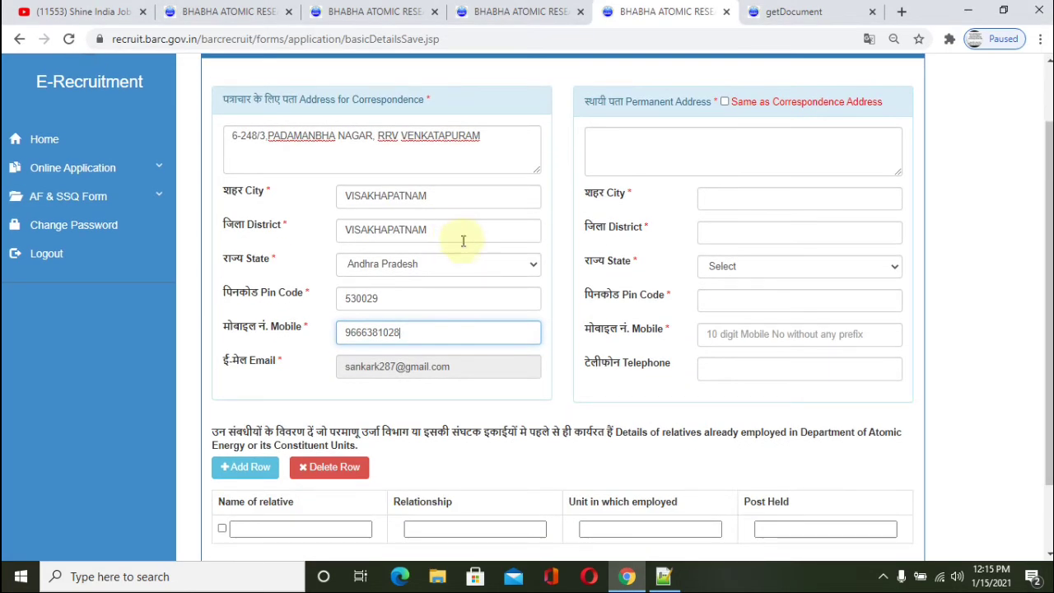
{"action": "scroll", "coordinate": [478, 264], "scroll_direction": "up", "scroll_amount": 1}
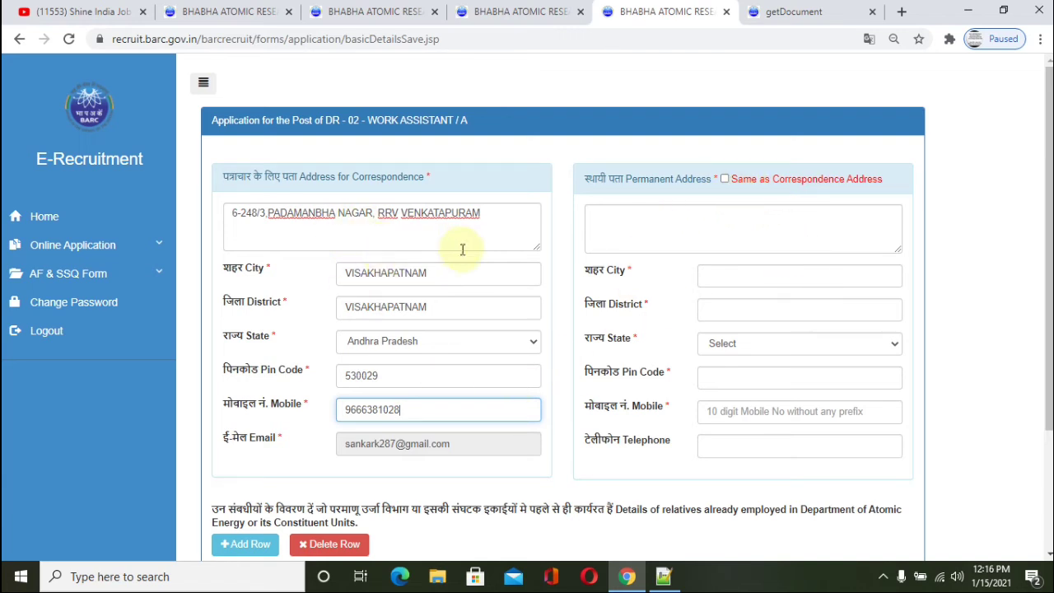
{"action": "left_click", "coordinate": [723, 180]}
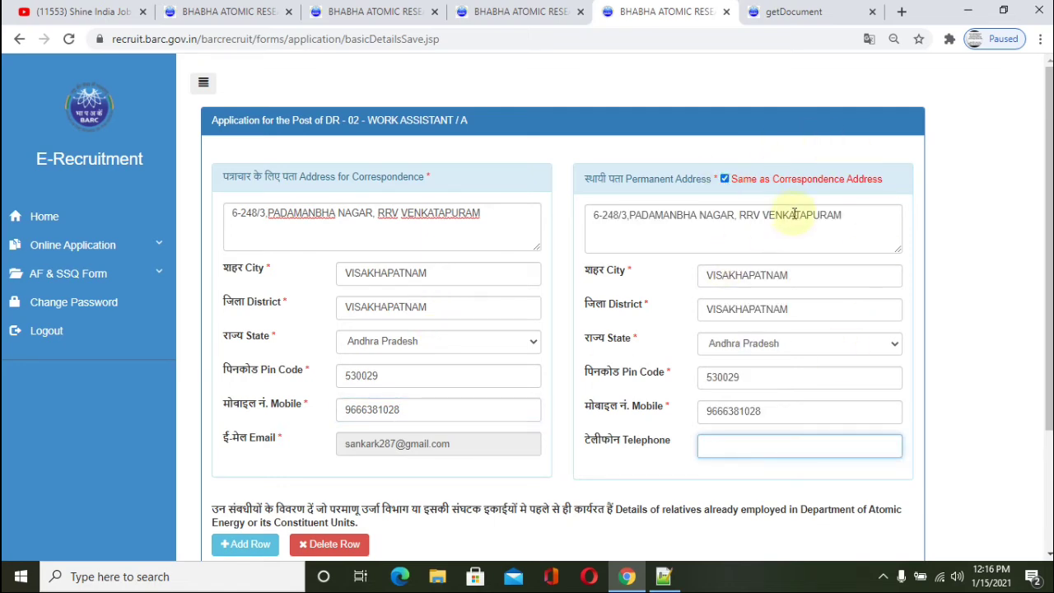
{"action": "scroll", "coordinate": [805, 197], "scroll_direction": "down", "scroll_amount": 2}
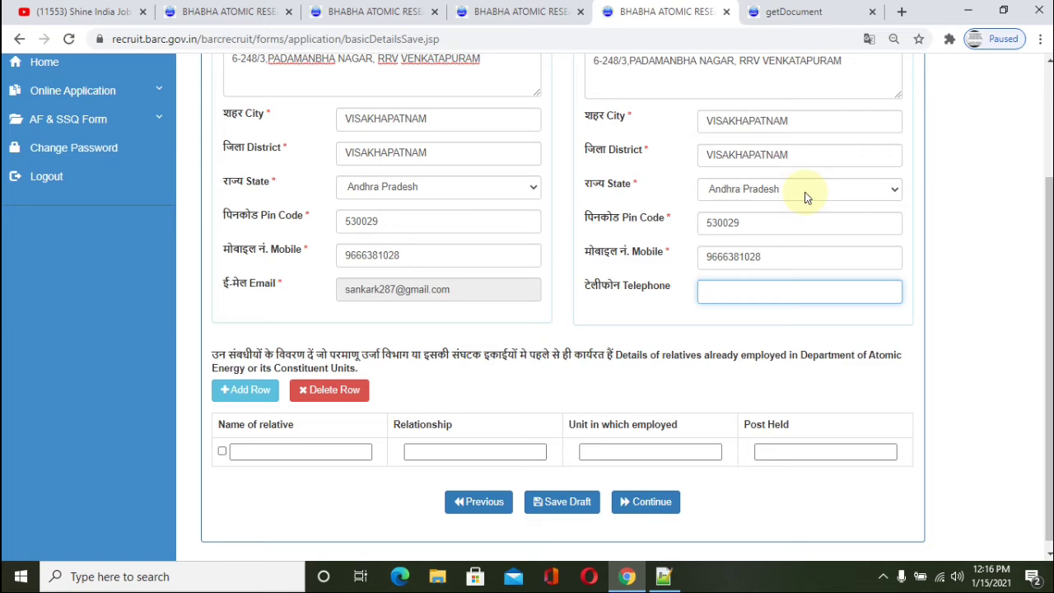
{"action": "scroll", "coordinate": [767, 322], "scroll_direction": "up", "scroll_amount": 2}
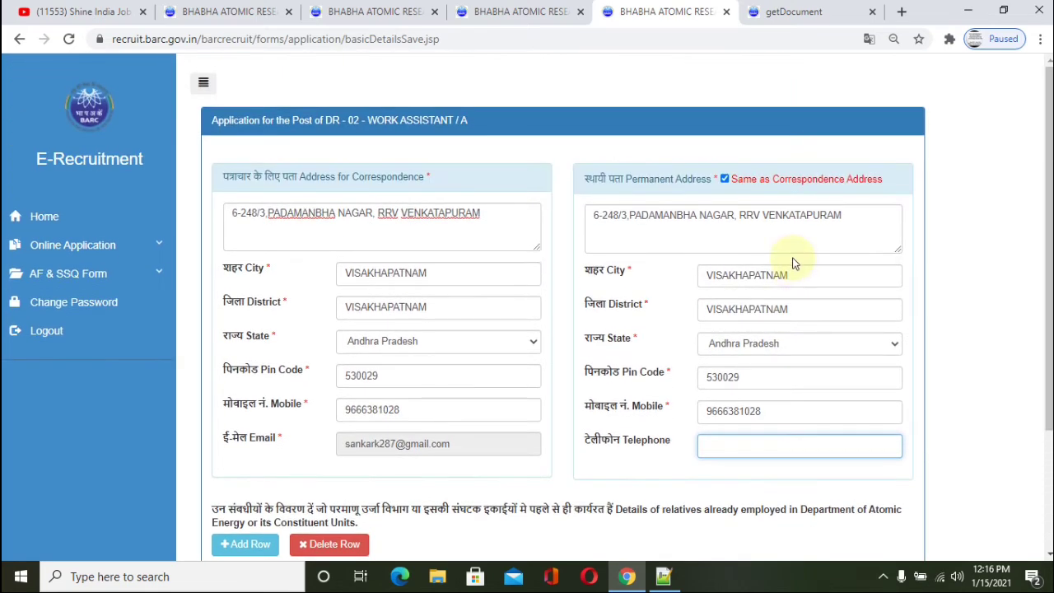
{"action": "scroll", "coordinate": [674, 388], "scroll_direction": "down", "scroll_amount": 2}
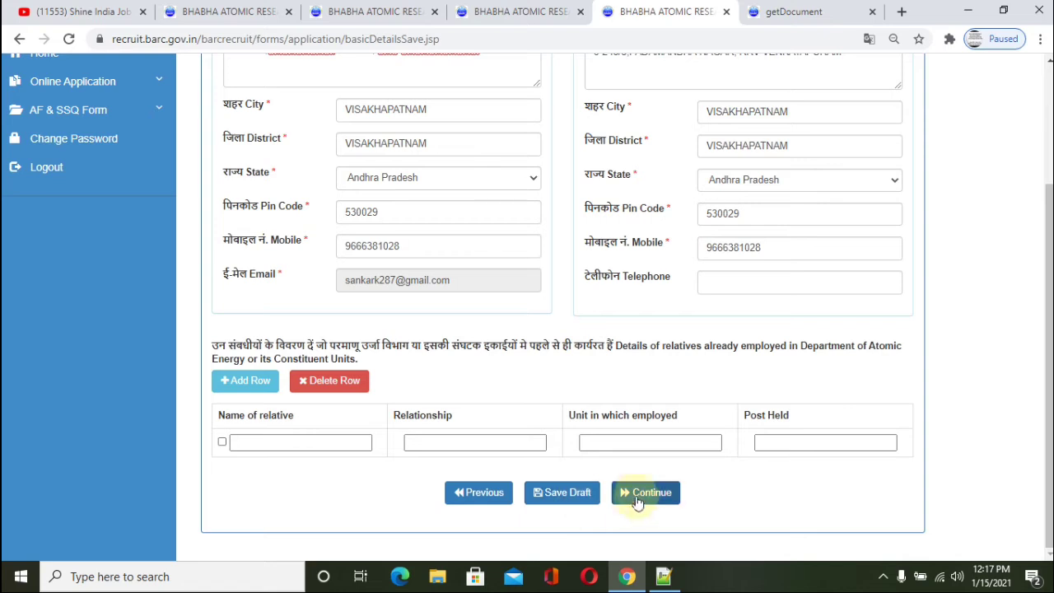
{"action": "left_click", "coordinate": [639, 494]}
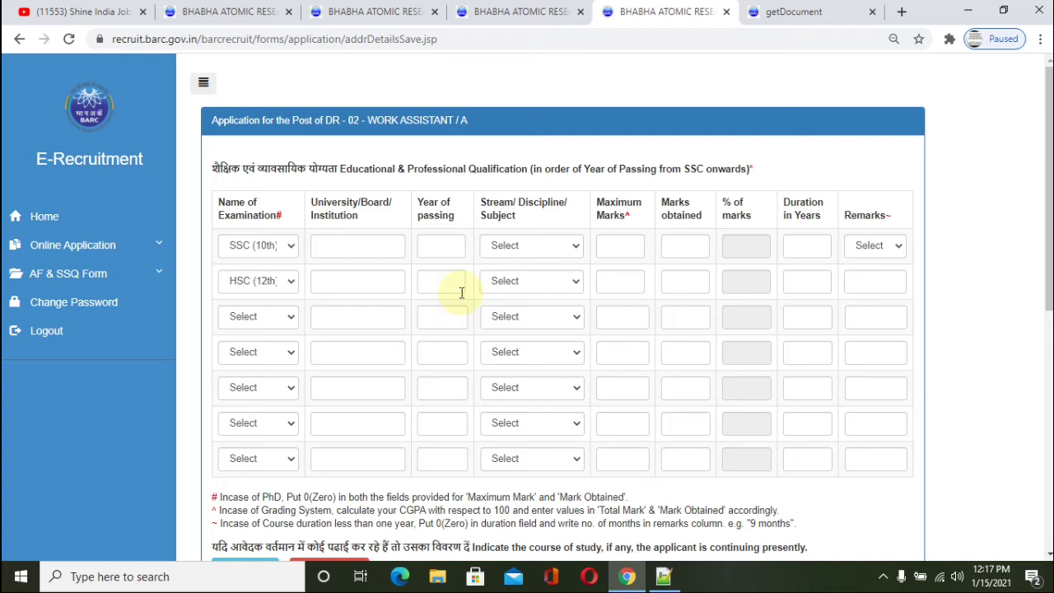
Step: Fill the SSC (10th) row: year 2010, 600 maximum marks, 352 obtained, 1 year, PASS
{"action": "left_click", "coordinate": [274, 244]}
{"action": "left_click", "coordinate": [350, 239]}
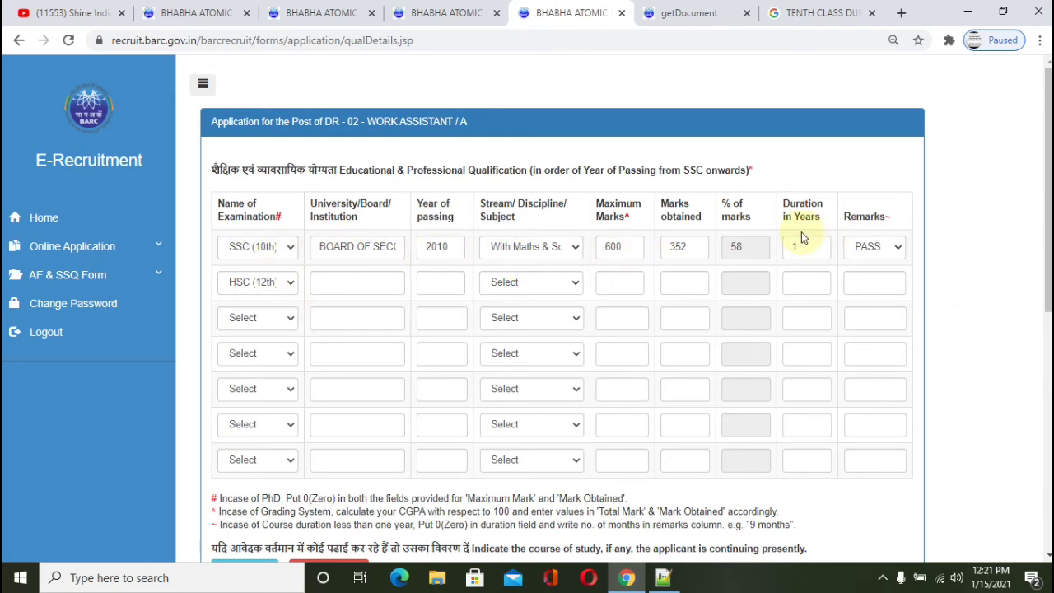
{"action": "scroll", "coordinate": [801, 231], "scroll_direction": "down", "scroll_amount": 2}
{"action": "scroll", "coordinate": [800, 197], "scroll_direction": "up", "scroll_amount": 1}
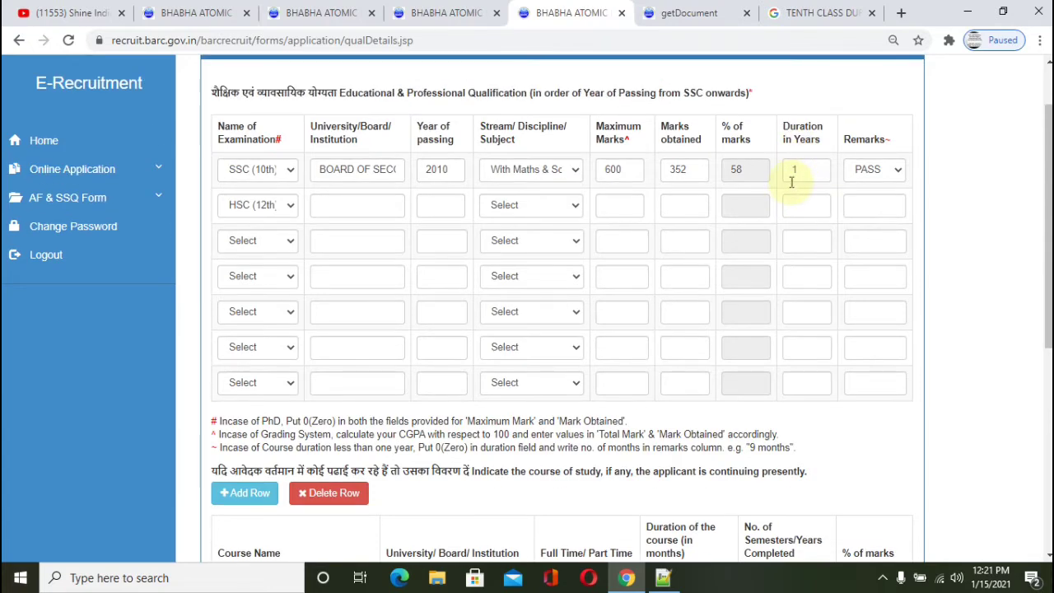
{"action": "scroll", "coordinate": [665, 294], "scroll_direction": "down", "scroll_amount": 2}
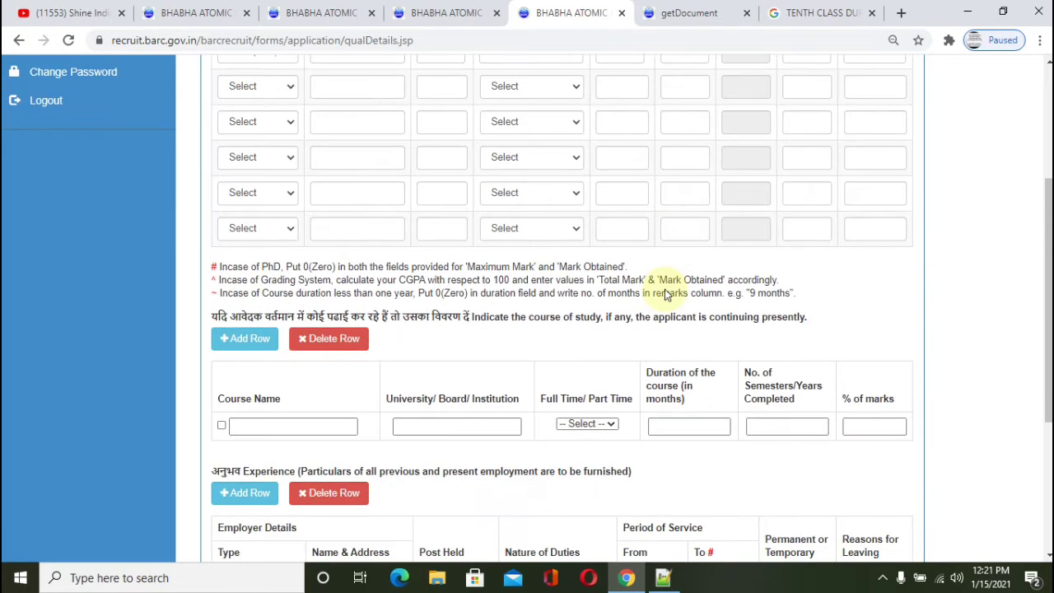
{"action": "scroll", "coordinate": [666, 294], "scroll_direction": "up", "scroll_amount": 3}
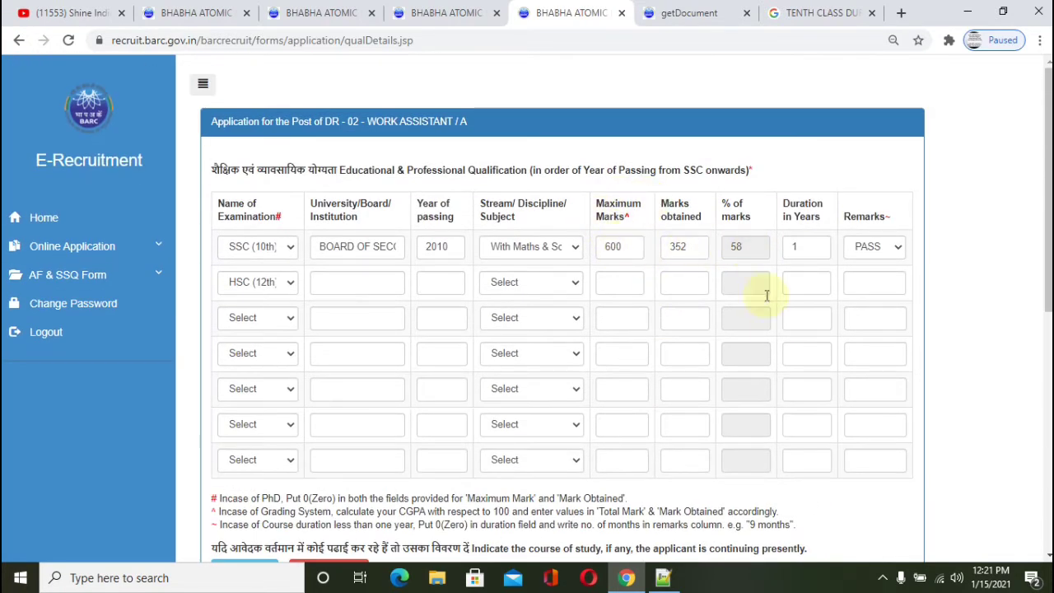
{"action": "scroll", "coordinate": [771, 329], "scroll_direction": "down", "scroll_amount": 5}
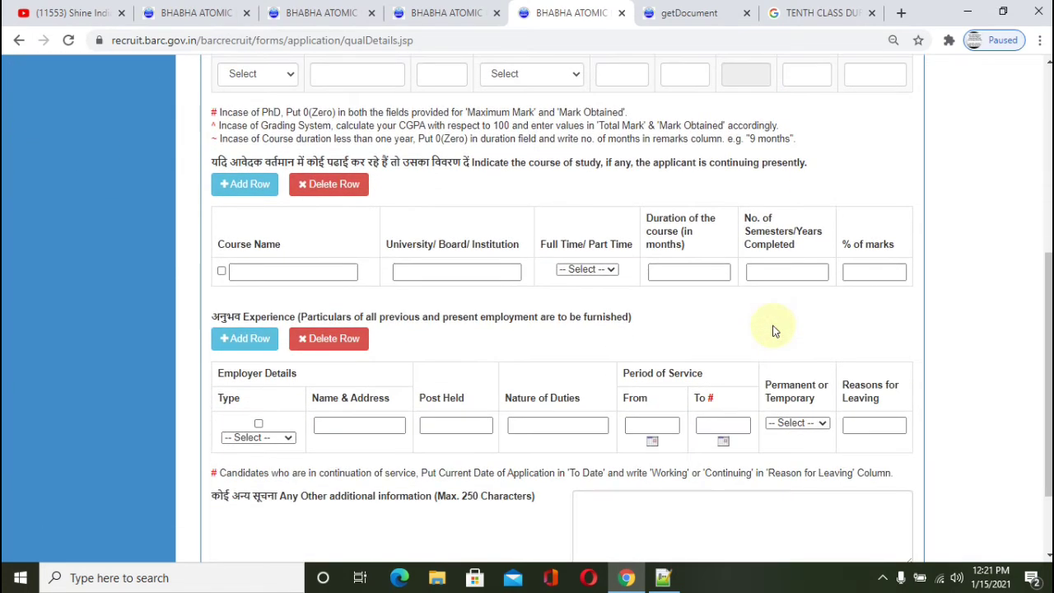
{"action": "scroll", "coordinate": [778, 330], "scroll_direction": "down", "scroll_amount": 2}
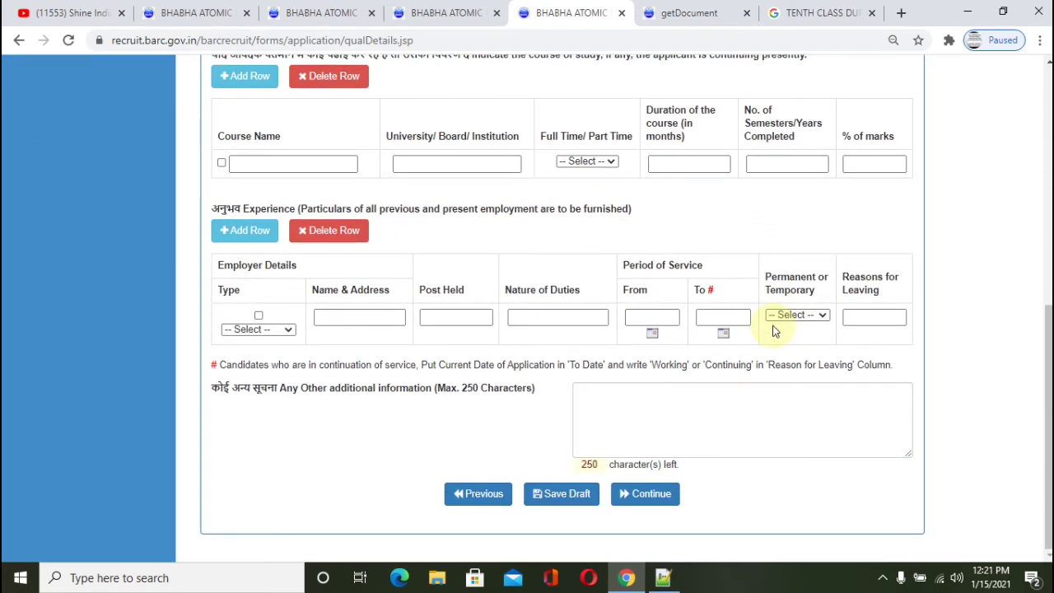
Step: Submit the qualifications, get the signature uploaded with the photo, and continue to the preview
{"action": "left_click", "coordinate": [659, 494]}
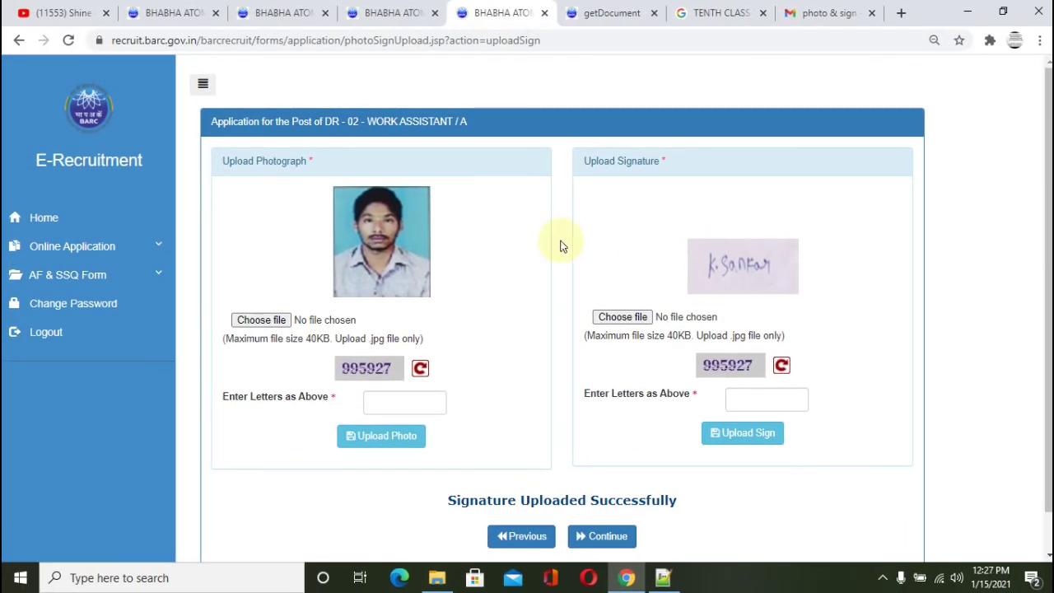
{"action": "scroll", "coordinate": [563, 247], "scroll_direction": "down", "scroll_amount": 1}
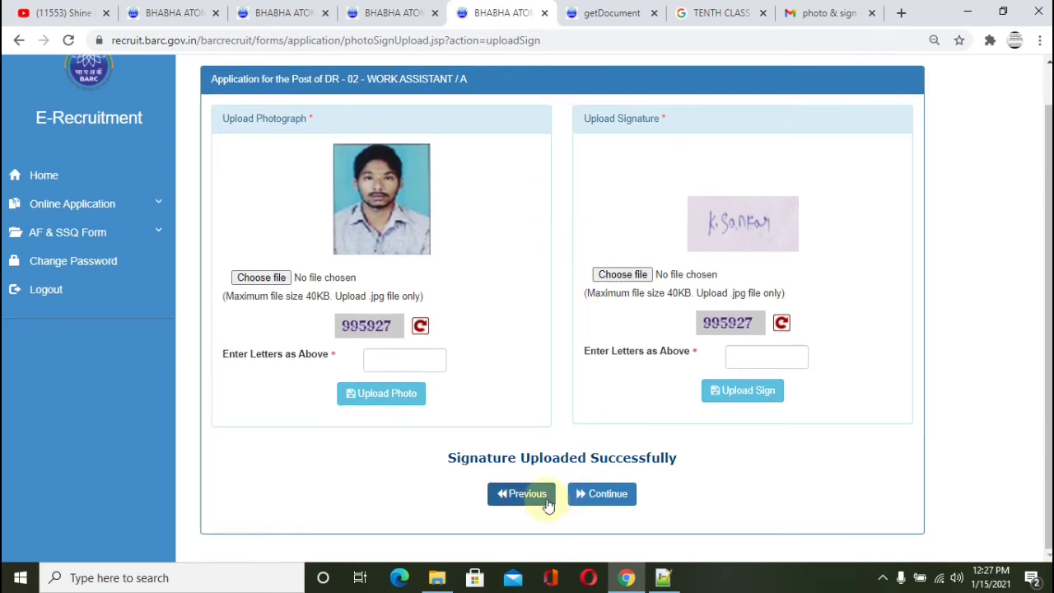
{"action": "scroll", "coordinate": [630, 400], "scroll_direction": "up", "scroll_amount": 1}
{"action": "scroll", "coordinate": [631, 458], "scroll_direction": "down", "scroll_amount": 1}
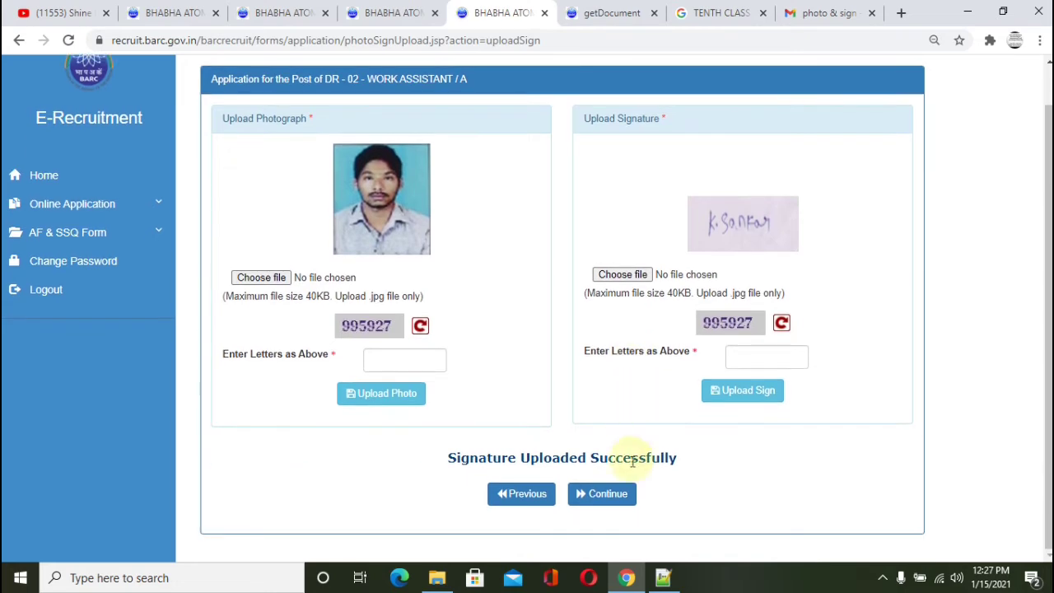
{"action": "left_click", "coordinate": [630, 499]}
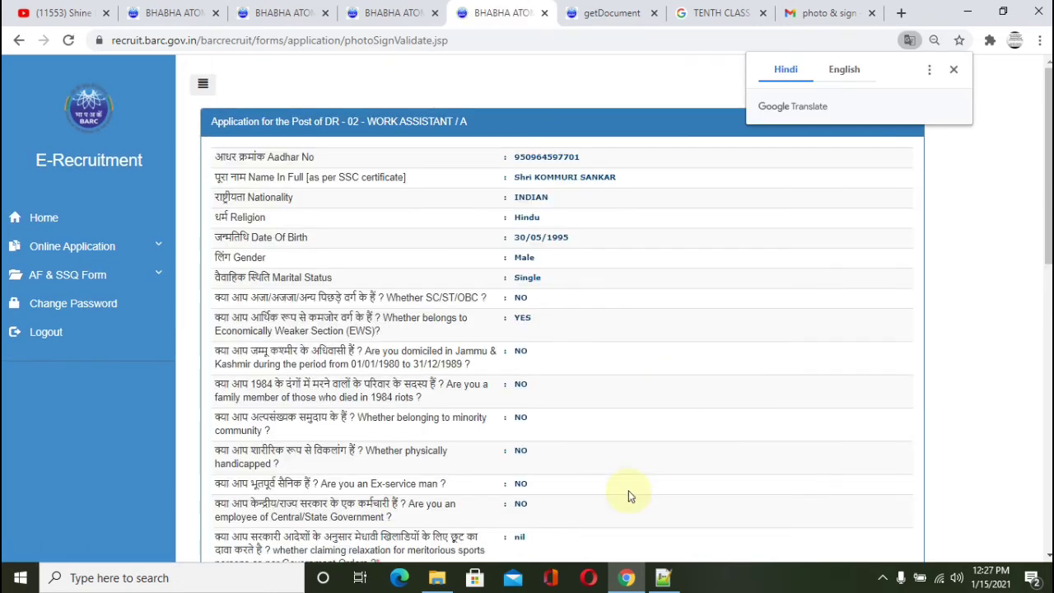
Step: Dismiss the Google Translate offer on the application preview page
{"action": "scroll", "coordinate": [650, 360], "scroll_direction": "down", "scroll_amount": 1}
{"action": "scroll", "coordinate": [650, 362], "scroll_direction": "down", "scroll_amount": 5}
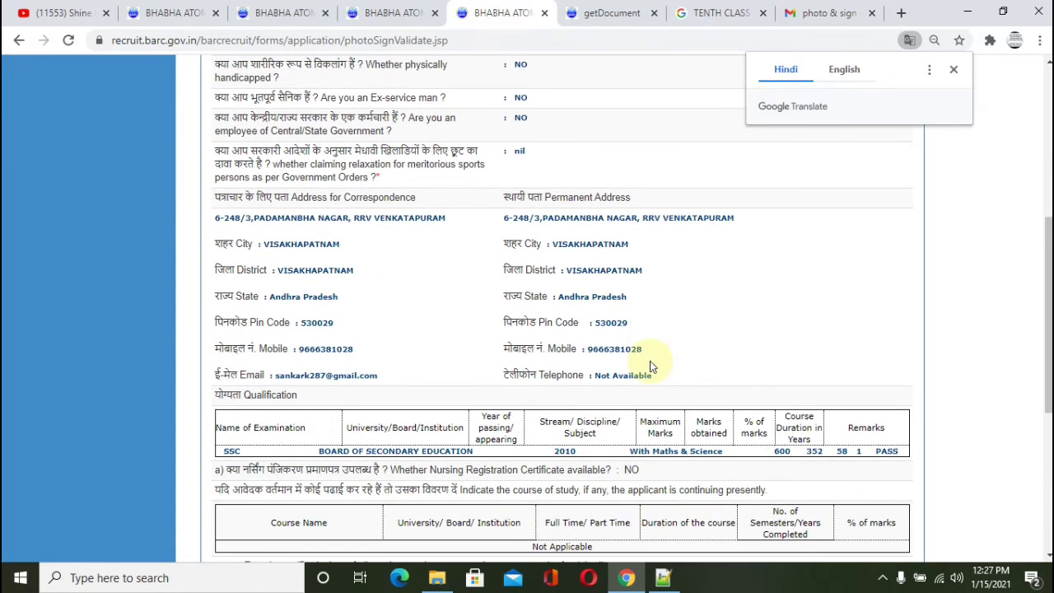
{"action": "scroll", "coordinate": [649, 362], "scroll_direction": "down", "scroll_amount": 3}
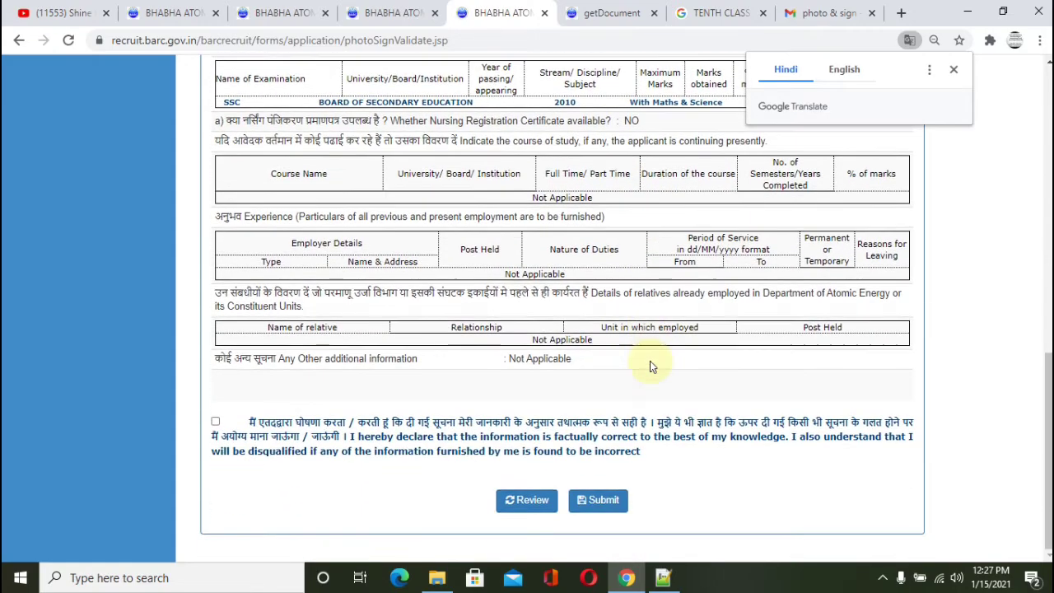
{"action": "scroll", "coordinate": [649, 362], "scroll_direction": "up", "scroll_amount": 3}
{"action": "scroll", "coordinate": [650, 362], "scroll_direction": "up", "scroll_amount": 6}
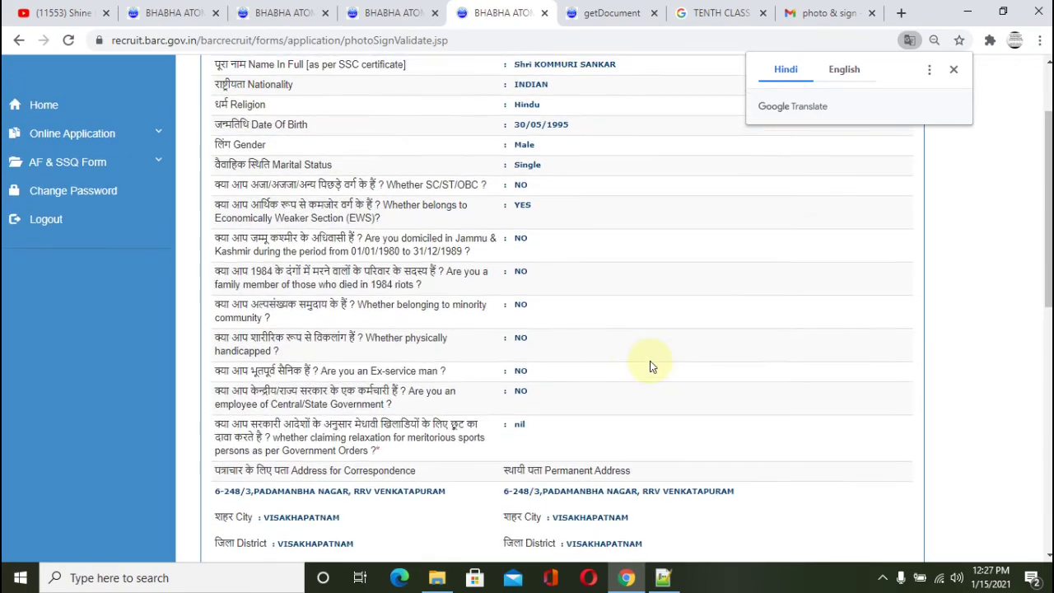
{"action": "left_click", "coordinate": [956, 71]}
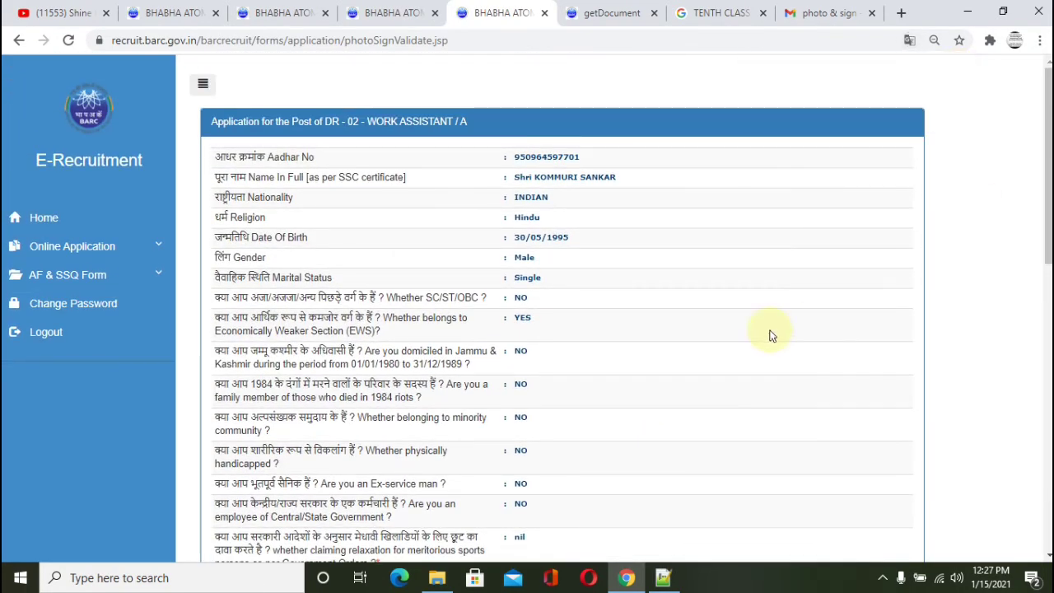
Step: Review the personal details, both addresses and SSC row down to the declaration
{"action": "scroll", "coordinate": [770, 336], "scroll_direction": "down", "scroll_amount": 1}
{"action": "scroll", "coordinate": [770, 336], "scroll_direction": "down", "scroll_amount": 4}
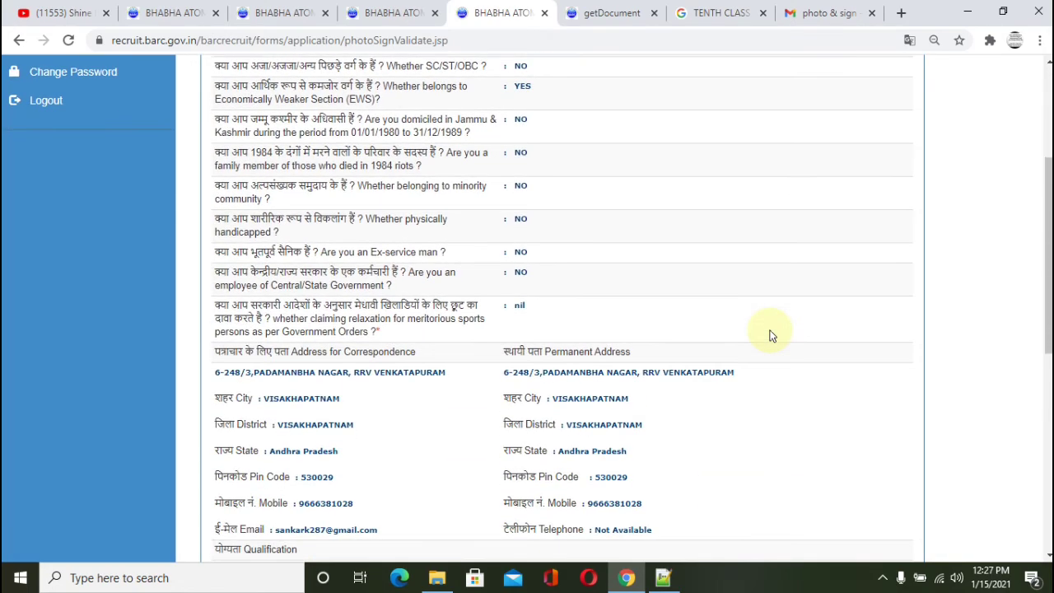
{"action": "scroll", "coordinate": [770, 336], "scroll_direction": "down", "scroll_amount": 4}
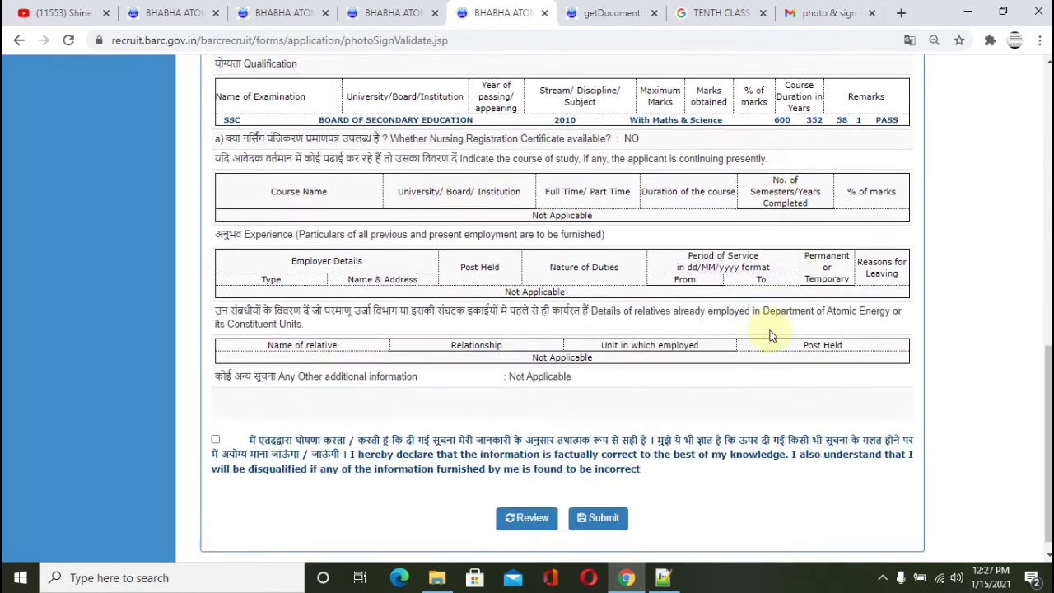
{"action": "scroll", "coordinate": [769, 336], "scroll_direction": "up", "scroll_amount": 6}
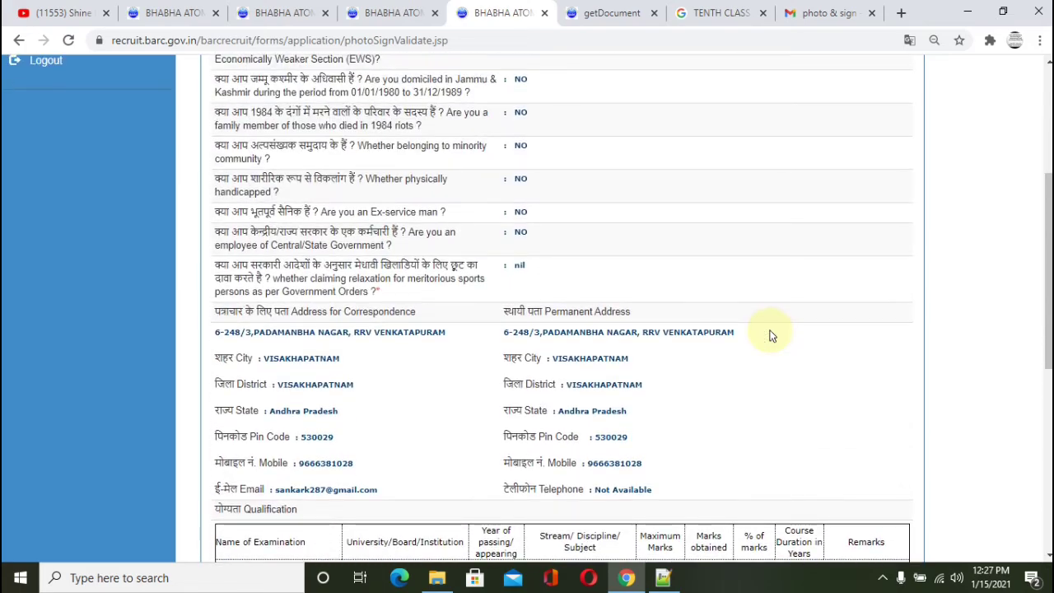
{"action": "scroll", "coordinate": [770, 336], "scroll_direction": "up", "scroll_amount": 3}
{"action": "scroll", "coordinate": [770, 336], "scroll_direction": "down", "scroll_amount": 9}
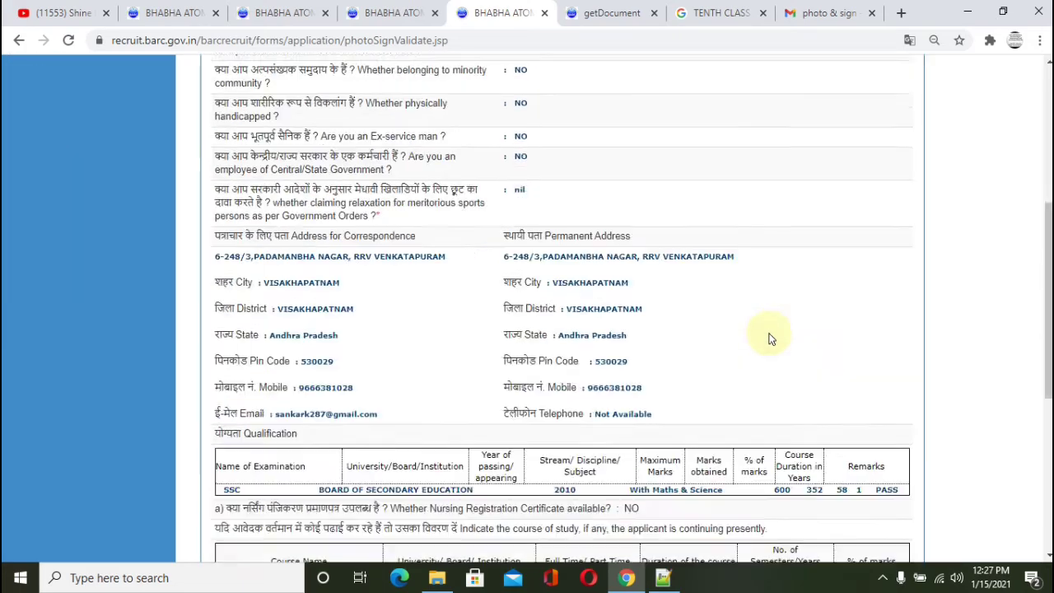
{"action": "scroll", "coordinate": [770, 336], "scroll_direction": "down", "scroll_amount": 1}
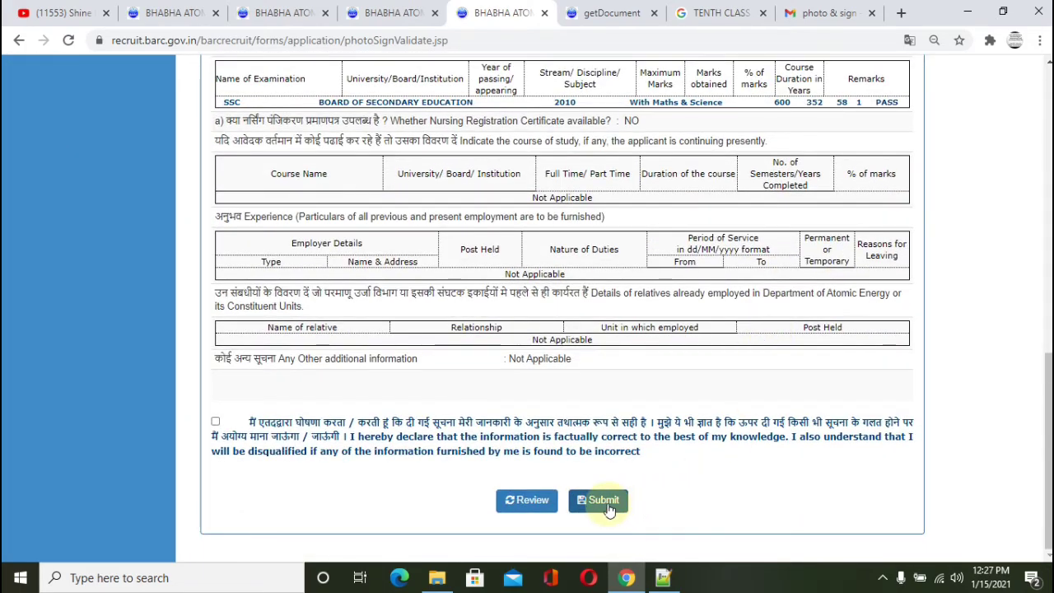
Step: Submit the application and pay the 100.00 INR fee on SBI ePay via BHIM UPI
{"action": "left_click", "coordinate": [614, 502]}
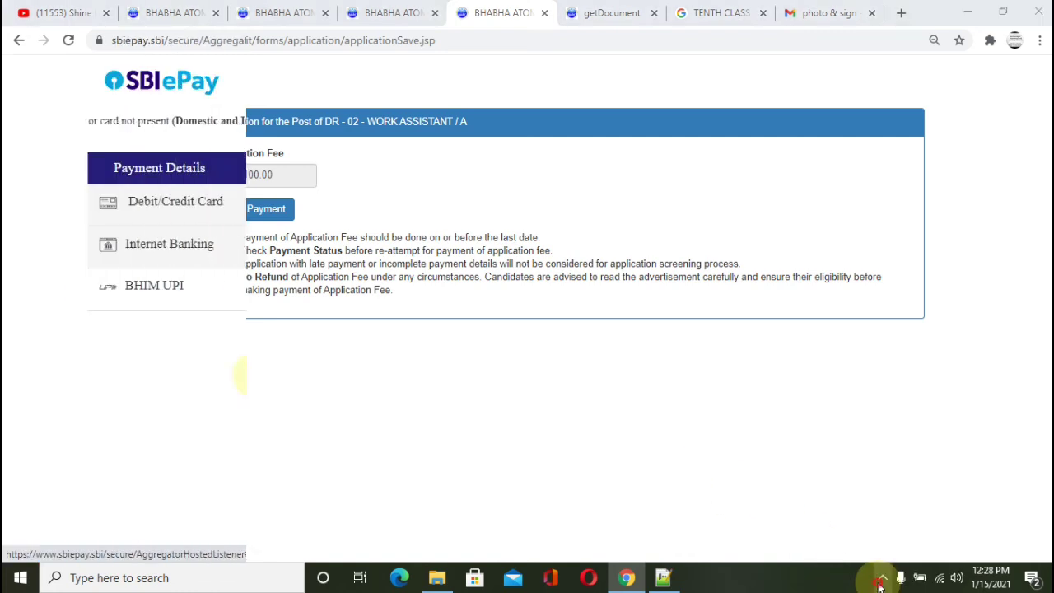
{"action": "left_click", "coordinate": [883, 576]}
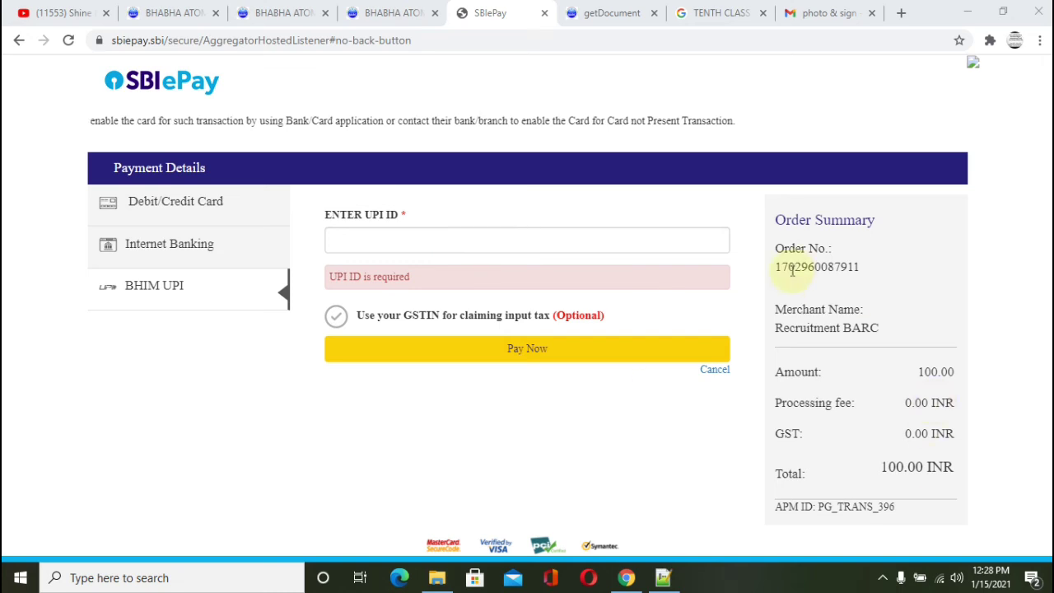
{"action": "left_click_drag", "start_coordinate": [776, 254], "coordinate": [920, 465]}
{"action": "left_click", "coordinate": [924, 508]}
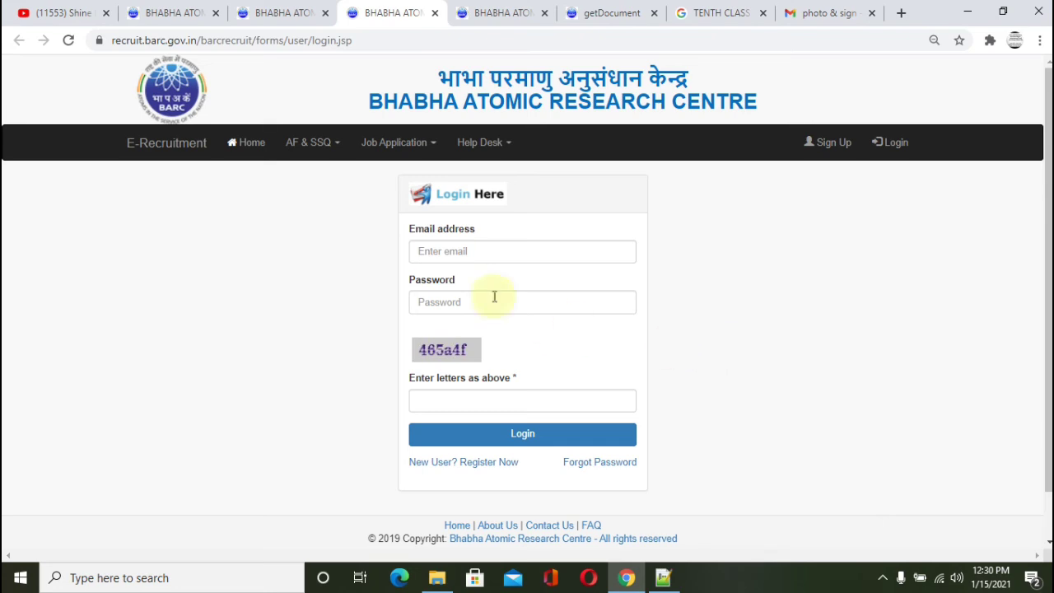
Step: Return to the logged-in portal tab and open Online Application > List My Application
{"action": "left_click", "coordinate": [422, 247]}
{"action": "left_click", "coordinate": [430, 310]}
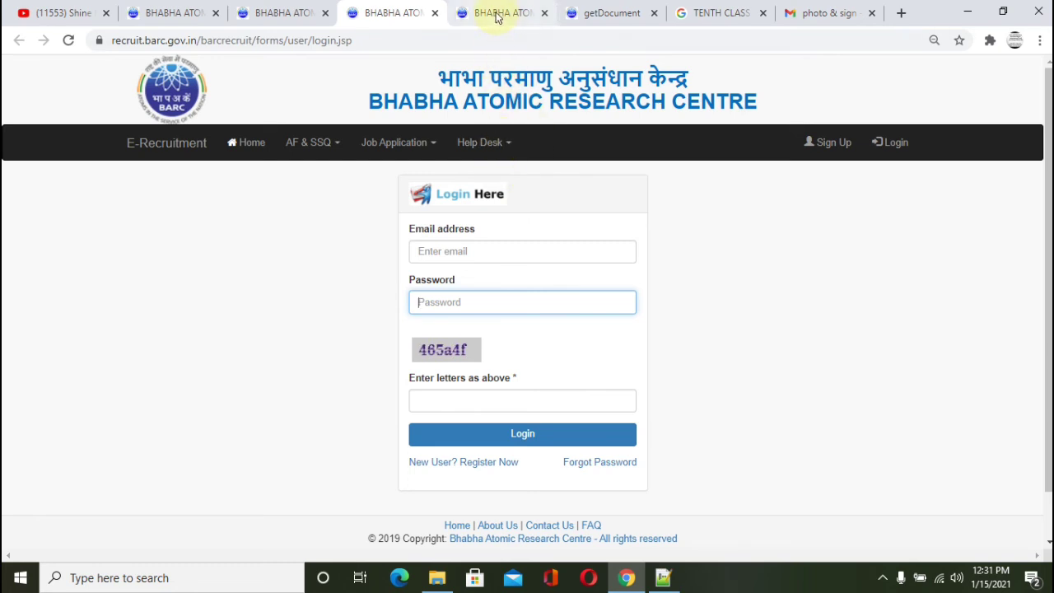
{"action": "key", "text": "ctrl+Tab"}
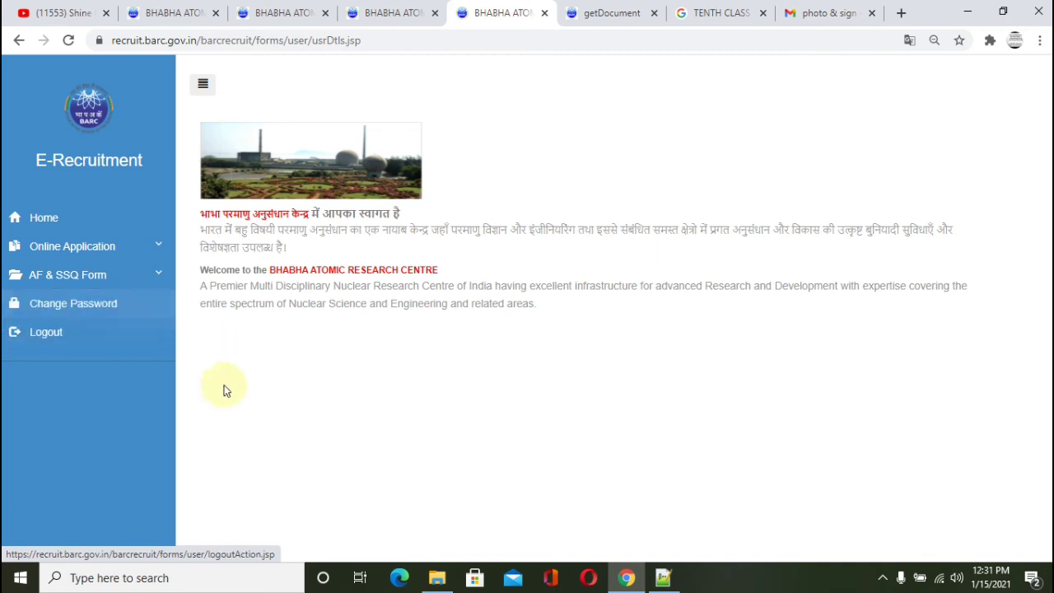
{"action": "left_click", "coordinate": [112, 248]}
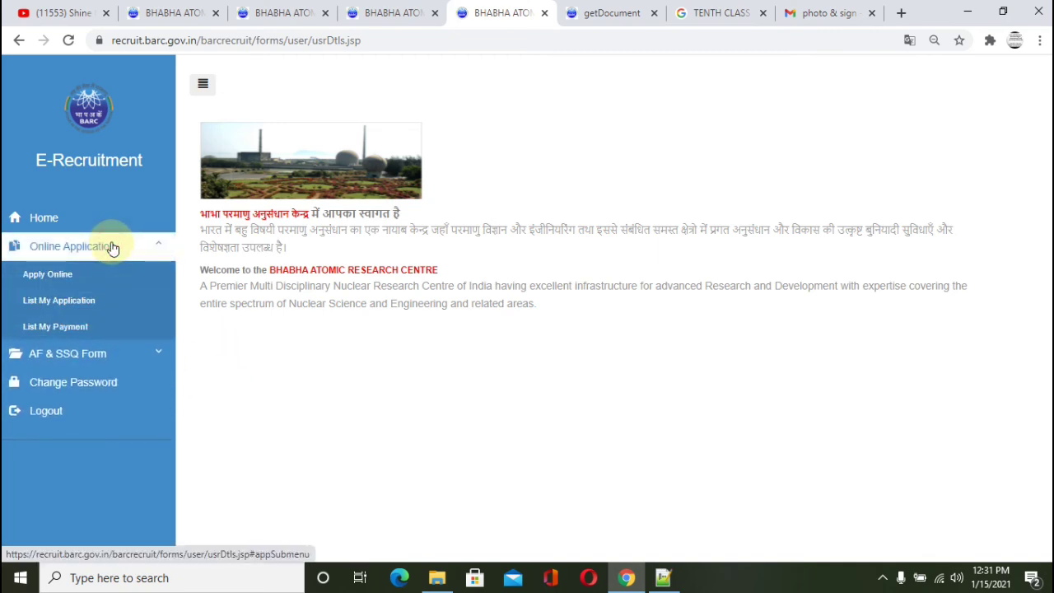
{"action": "left_click", "coordinate": [93, 306]}
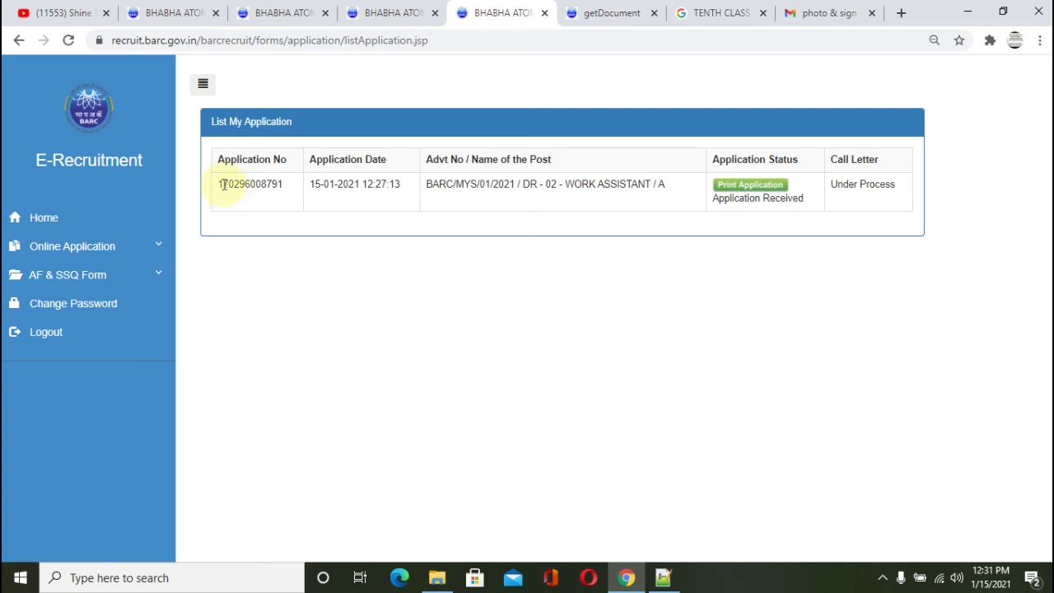
Step: Check the DR-02 Work Assistant/A entry's application number and Application Received status
{"action": "left_click_drag", "start_coordinate": [220, 184], "coordinate": [266, 195]}
{"action": "left_click_drag", "start_coordinate": [427, 184], "coordinate": [624, 201]}
{"action": "left_click", "coordinate": [631, 211]}
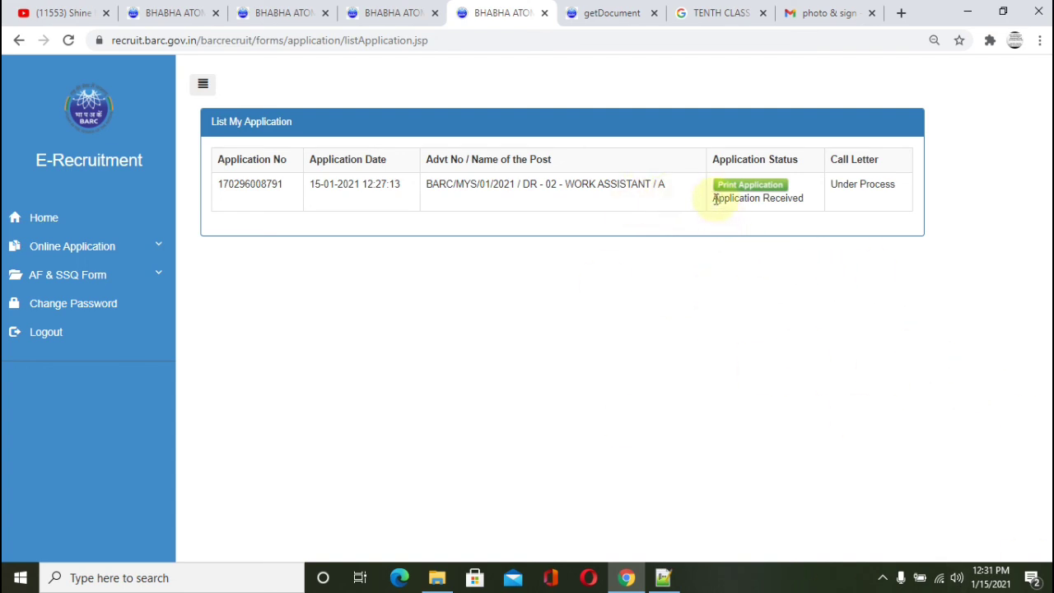
{"action": "left_click_drag", "start_coordinate": [715, 199], "coordinate": [790, 258]}
{"action": "left_click", "coordinate": [785, 280]}
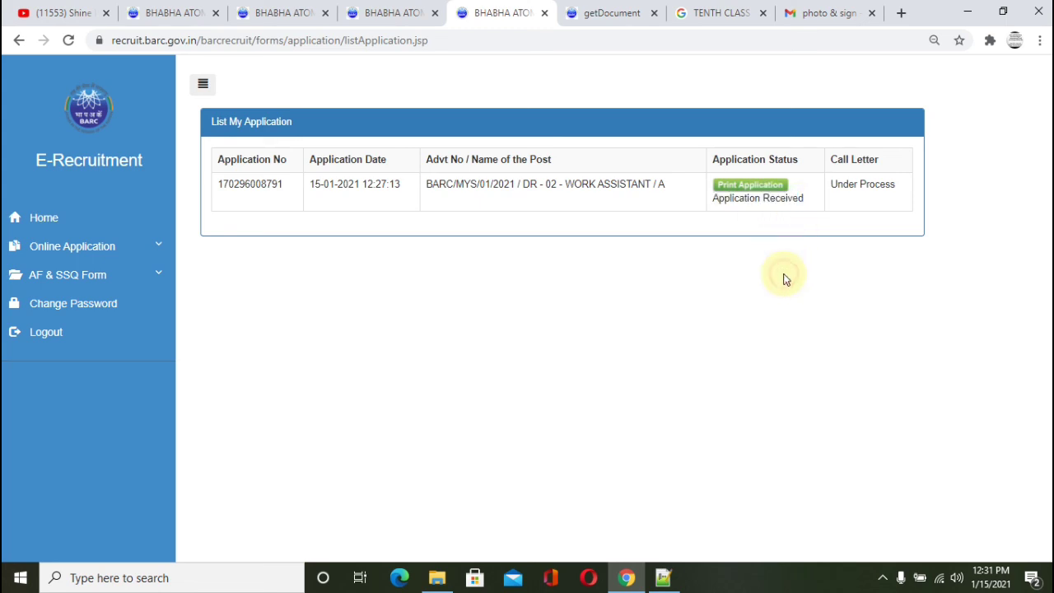
Step: Open the printable DR-02 application form without printing, review it, then switch to the registration tab
{"action": "left_click", "coordinate": [752, 186]}
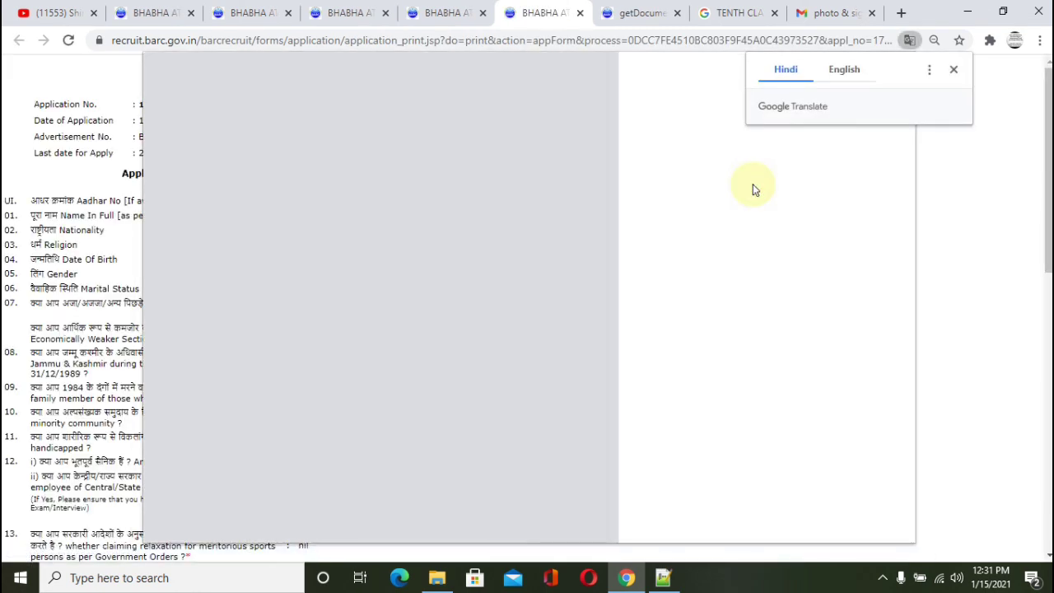
{"action": "left_click", "coordinate": [953, 71]}
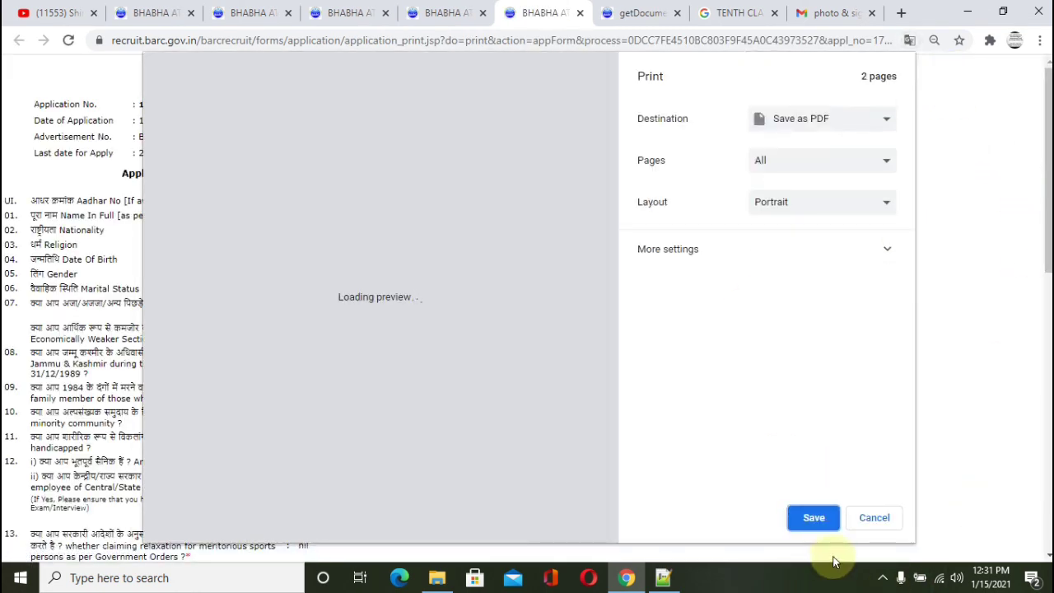
{"action": "left_click", "coordinate": [874, 517]}
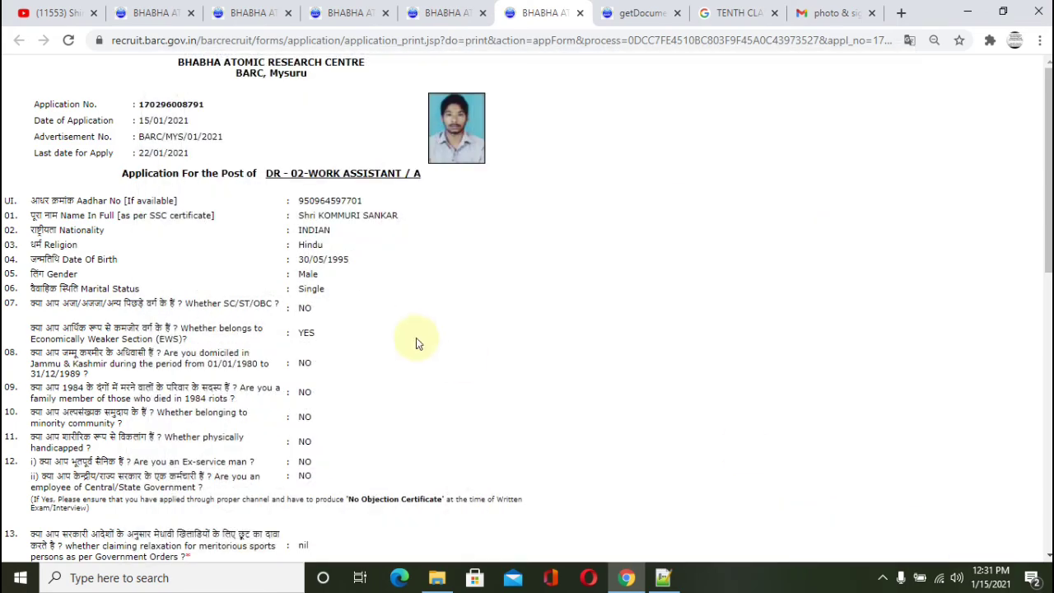
{"action": "scroll", "coordinate": [434, 323], "scroll_direction": "down", "scroll_amount": 10}
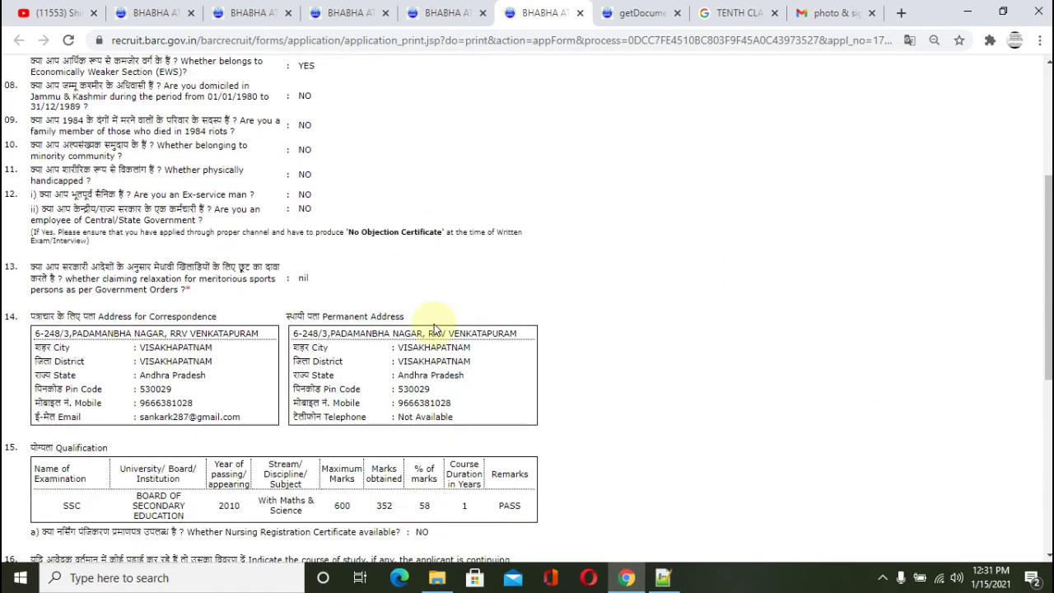
{"action": "scroll", "coordinate": [434, 324], "scroll_direction": "down", "scroll_amount": 1}
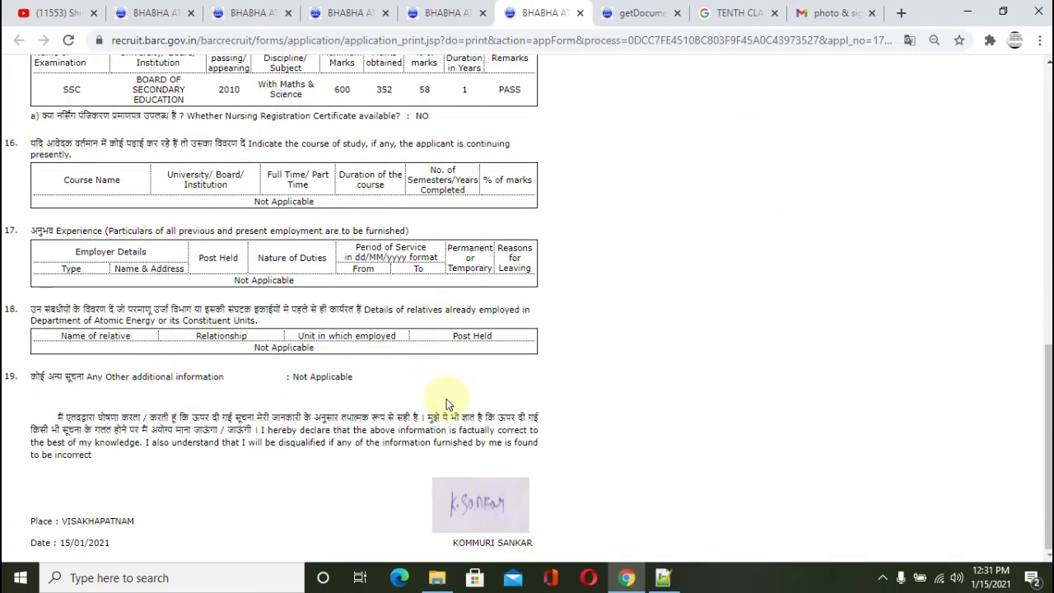
{"action": "scroll", "coordinate": [637, 374], "scroll_direction": "up", "scroll_amount": 15}
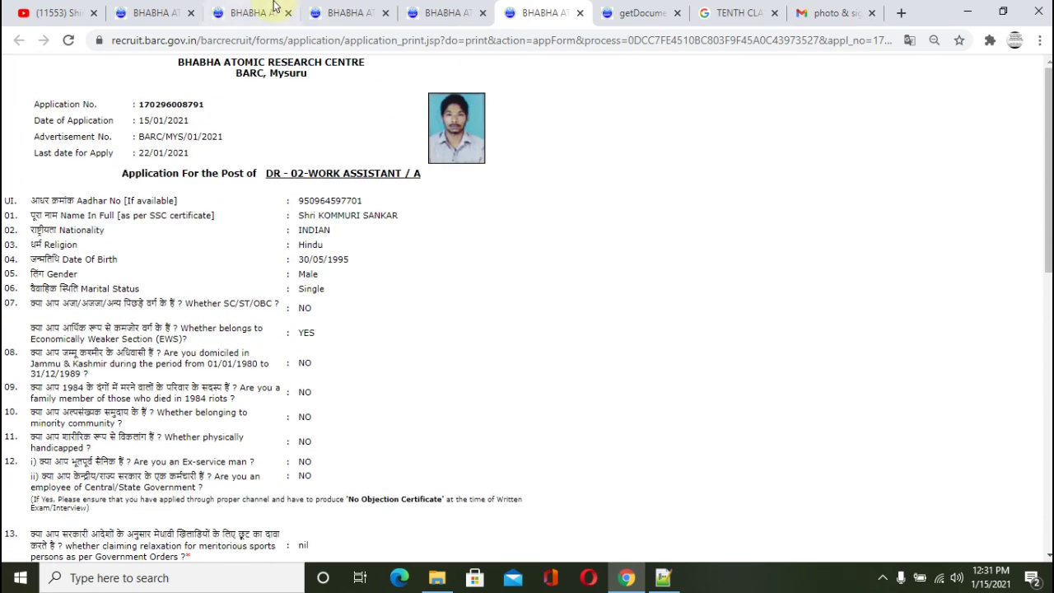
{"action": "left_click", "coordinate": [256, 11]}
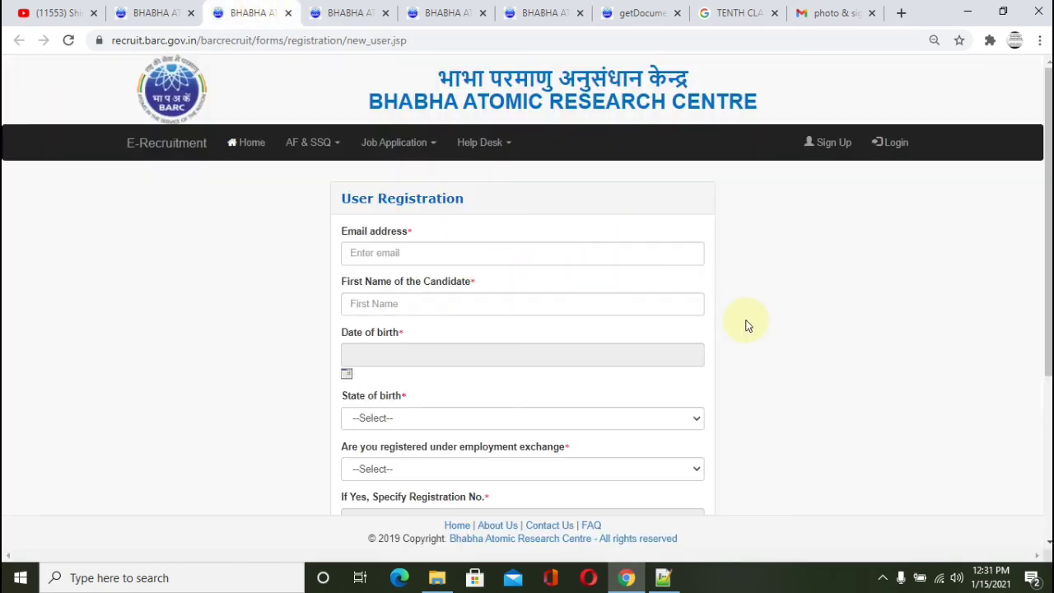